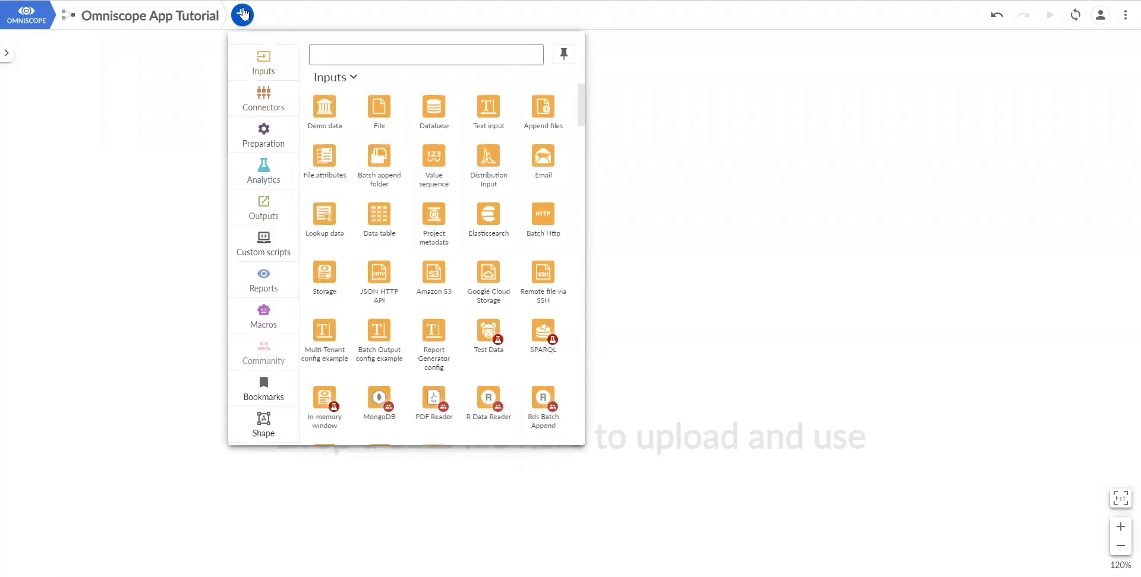
# - Add a File block loading Instant_coffe.csv
pyautogui.moveTo(379, 106); pyautogui.dragTo(351, 204)
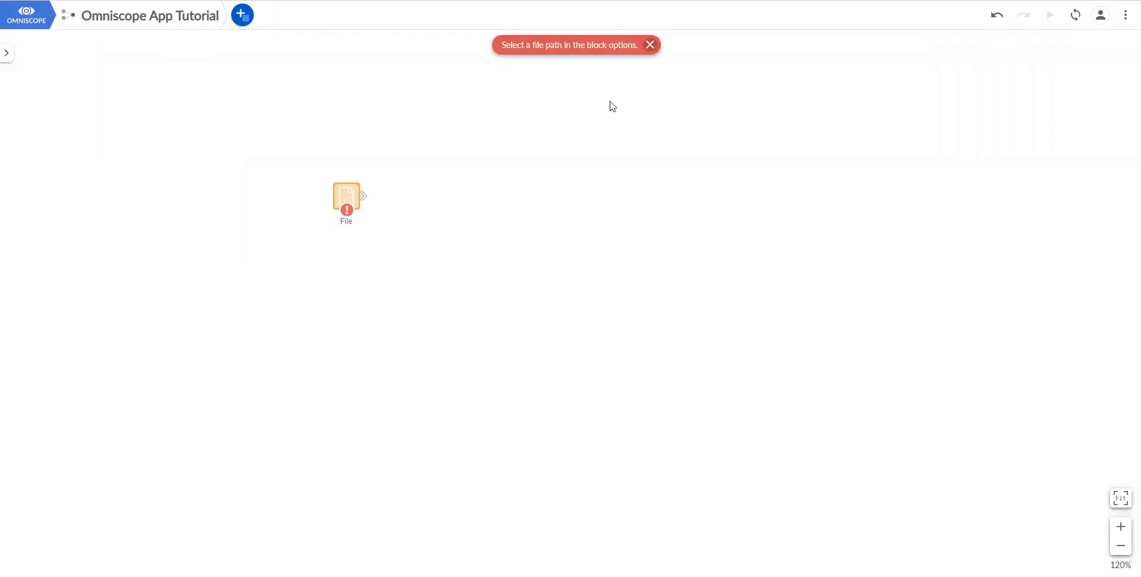
pyautogui.doubleClick(358, 205)
pyautogui.click(600, 120)
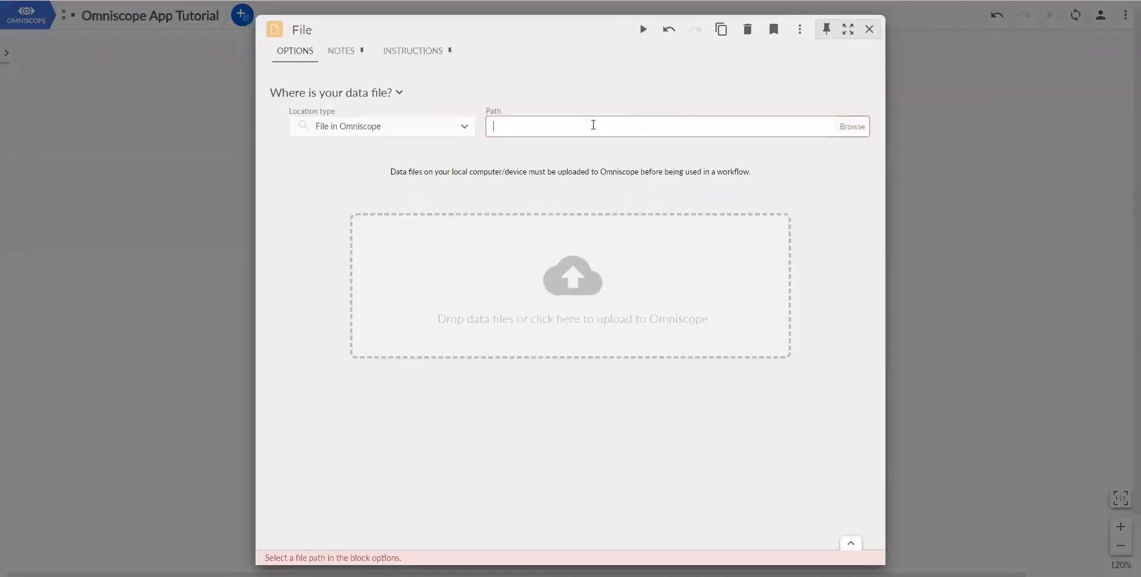
pyautogui.write('/home/ubuntu/omniscope-server/files/Demos/data sources/Instant_coffe.csv')
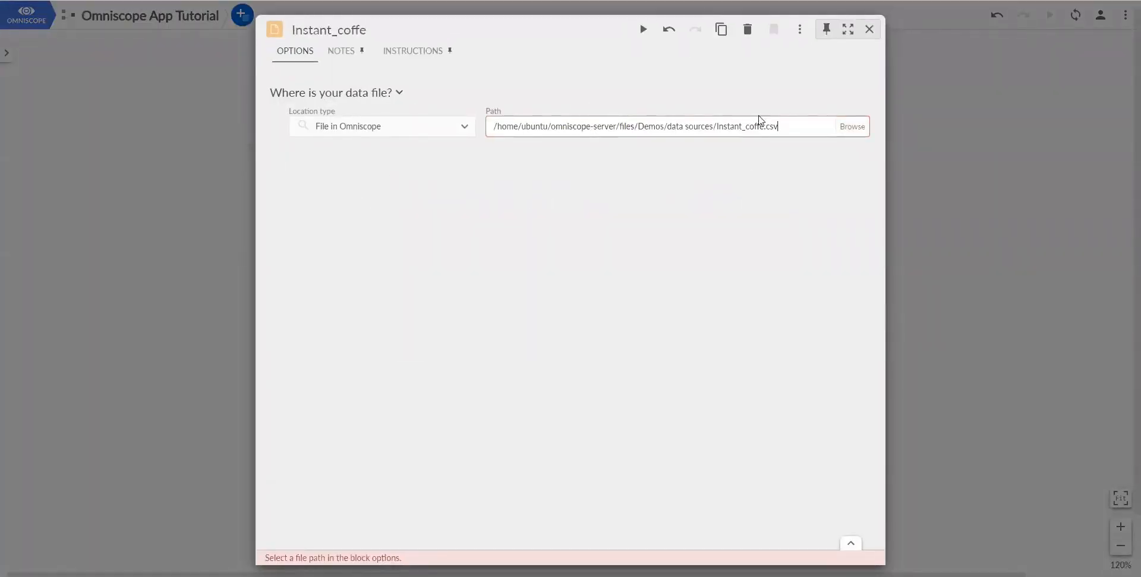
pyautogui.click(957, 137)
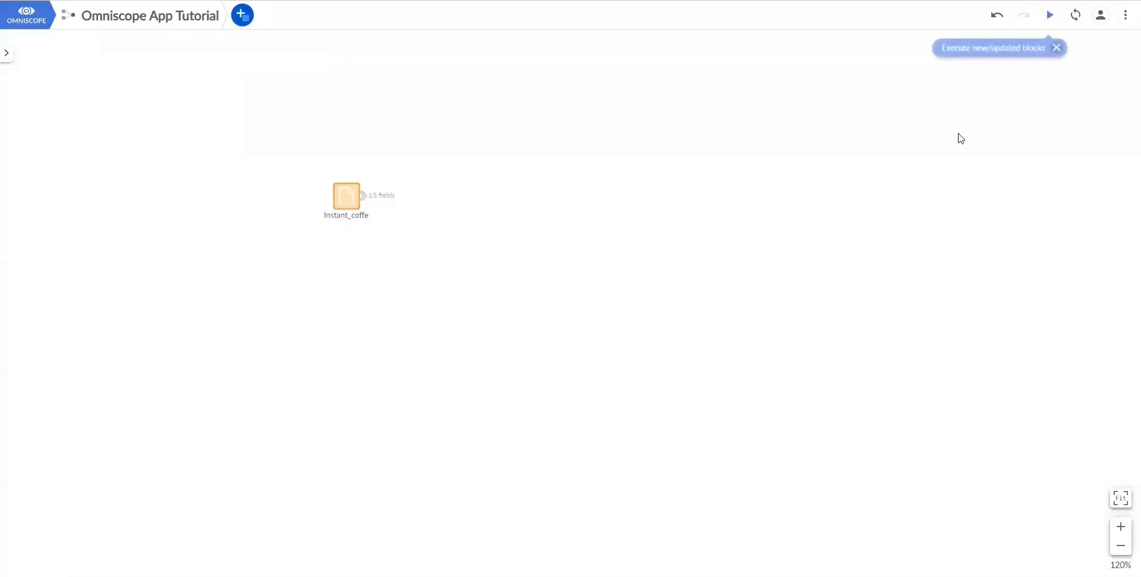
# - Add a second File block below it loading Non_Instant_Range.csv and run it
pyautogui.click(242, 14)
pyautogui.moveTo(323, 102); pyautogui.dragTo(349, 303)
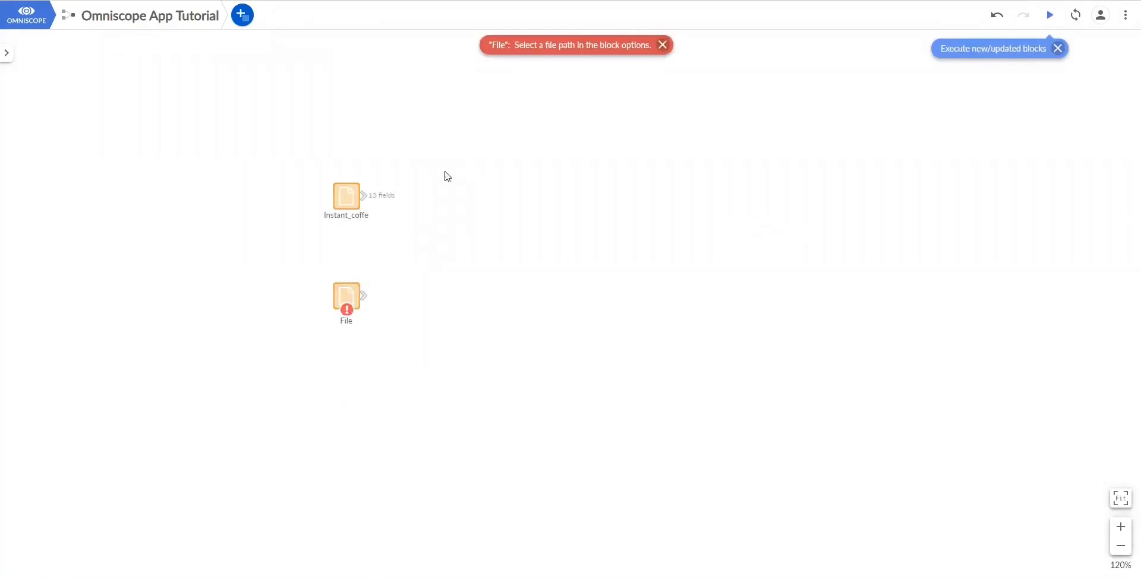
pyautogui.doubleClick(347, 297)
pyautogui.click(654, 126)
pyautogui.write('/home/ubuntu/omniscope-server/files/Demos/data sources/Non_Instant_Range.csv')
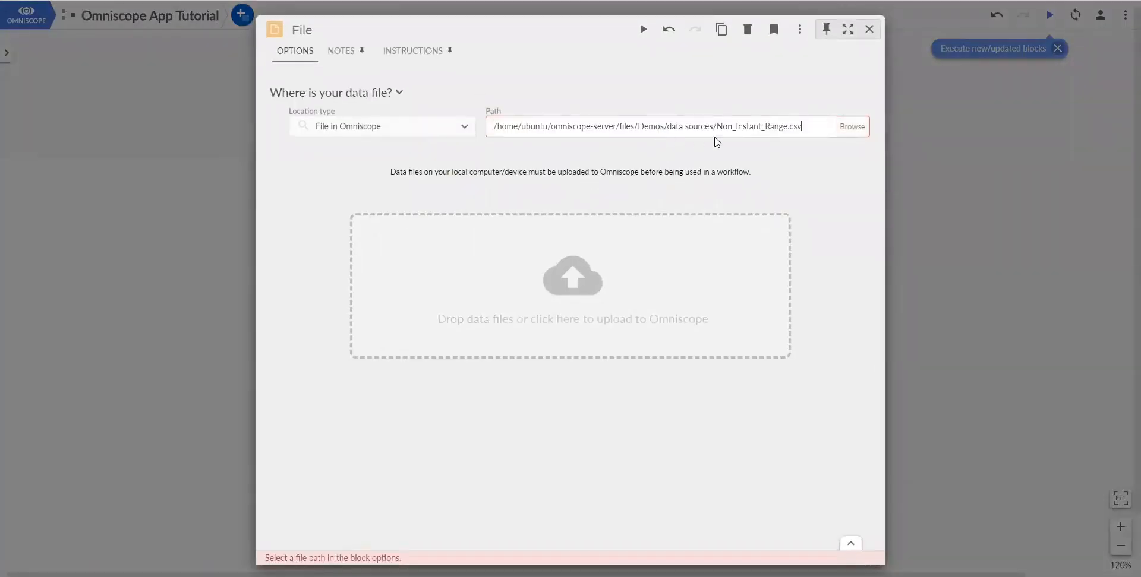
pyautogui.click(642, 31)
pyautogui.click(926, 140)
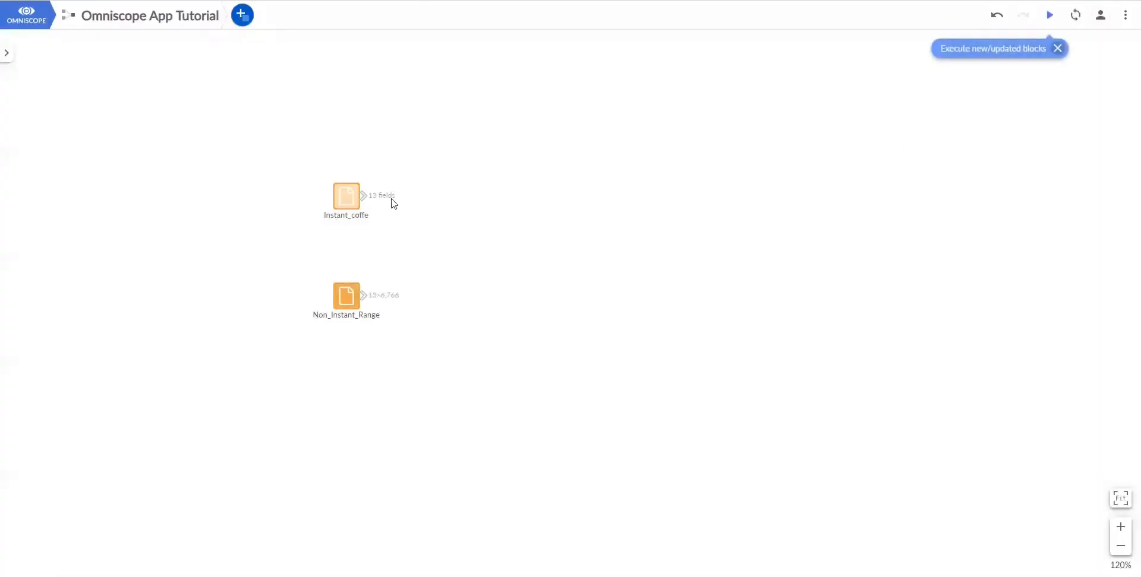
# - Attach a Field organizer from the Preparation blocks to Instant_coffe
pyautogui.click(242, 14)
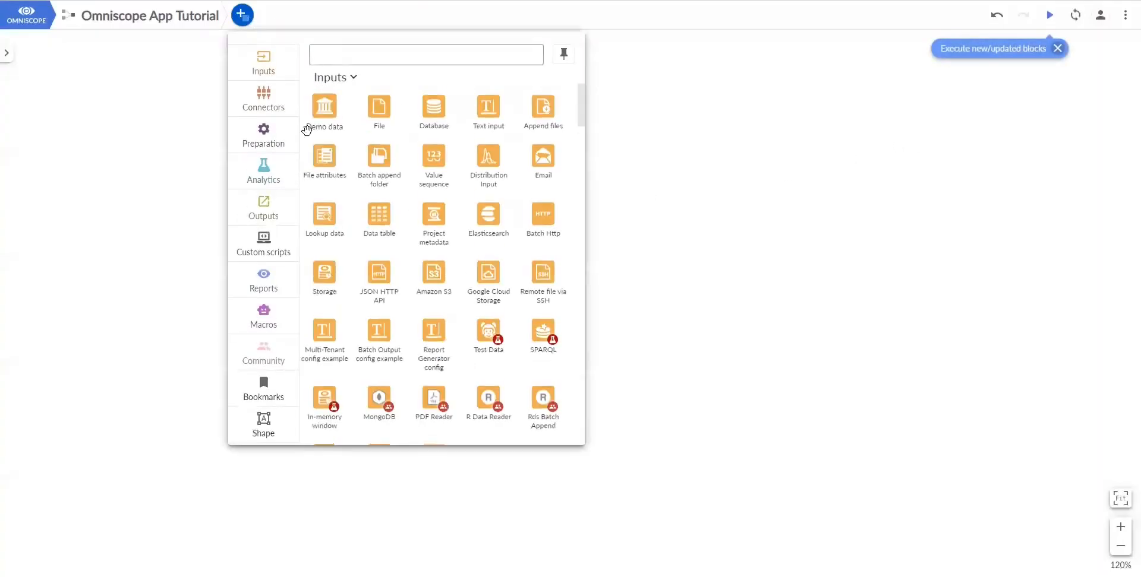
pyautogui.click(262, 141)
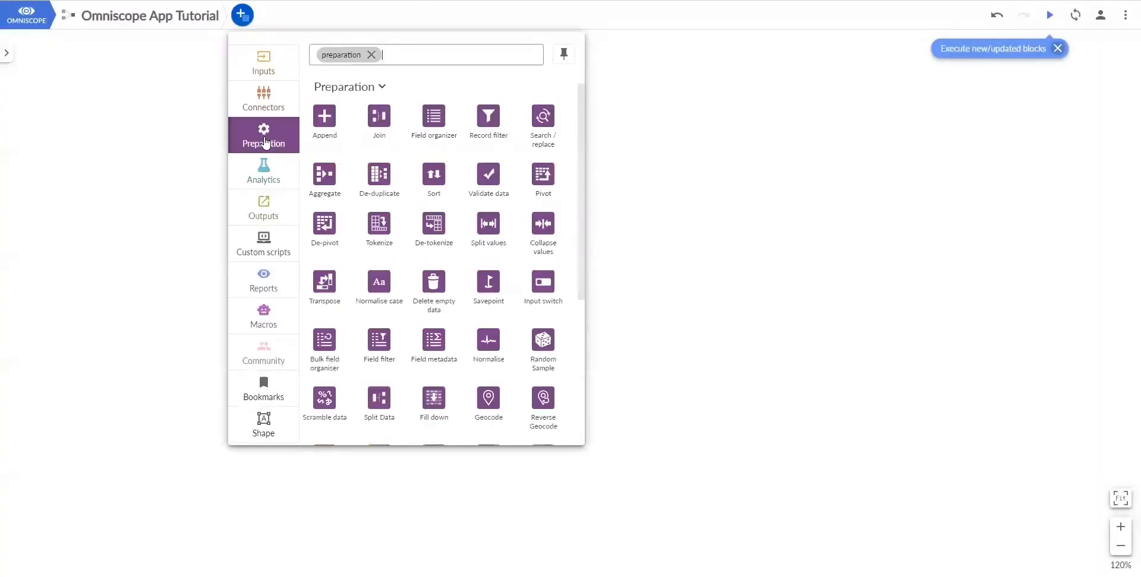
pyautogui.moveTo(433, 117); pyautogui.dragTo(448, 204)
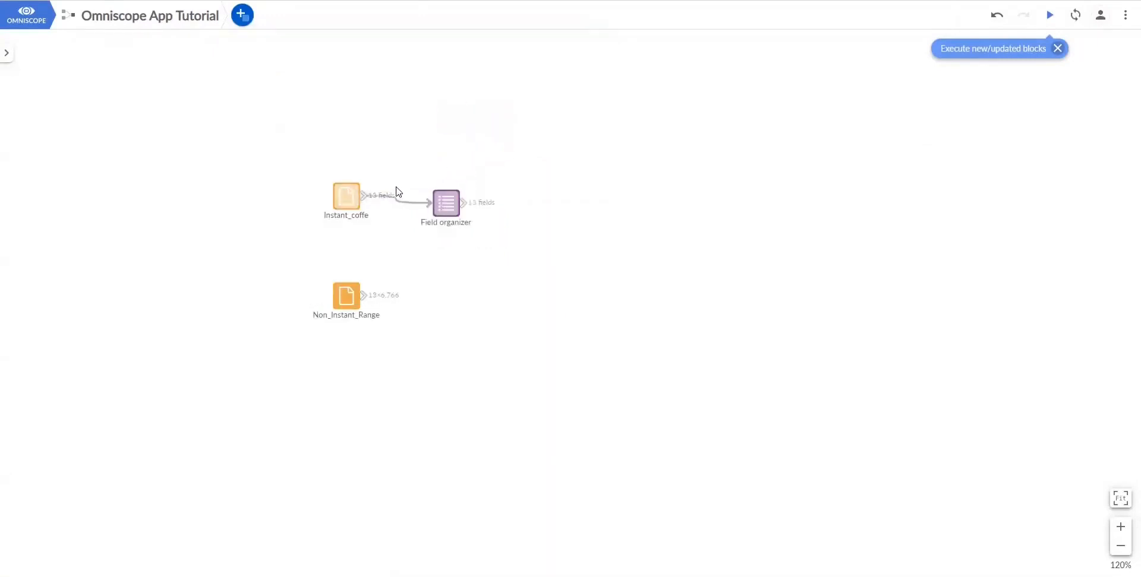
pyautogui.click(449, 198)
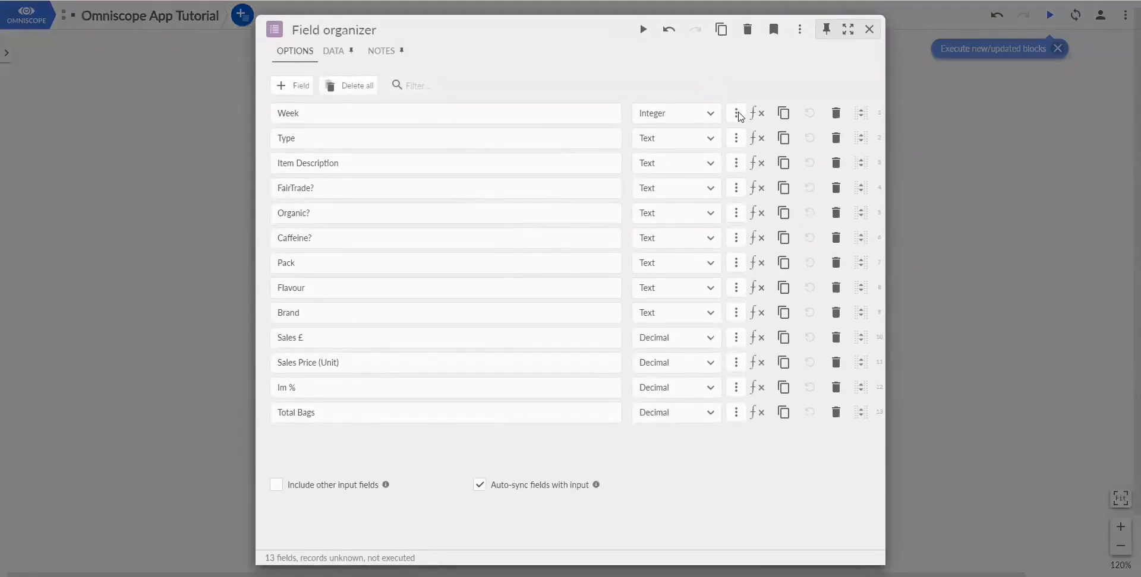
# - Add a new field named Total Sales with the Decimal data type
pyautogui.click(738, 114)
pyautogui.click(651, 130)
pyautogui.click(302, 86)
pyautogui.click(347, 436)
pyautogui.write('Total Sales')
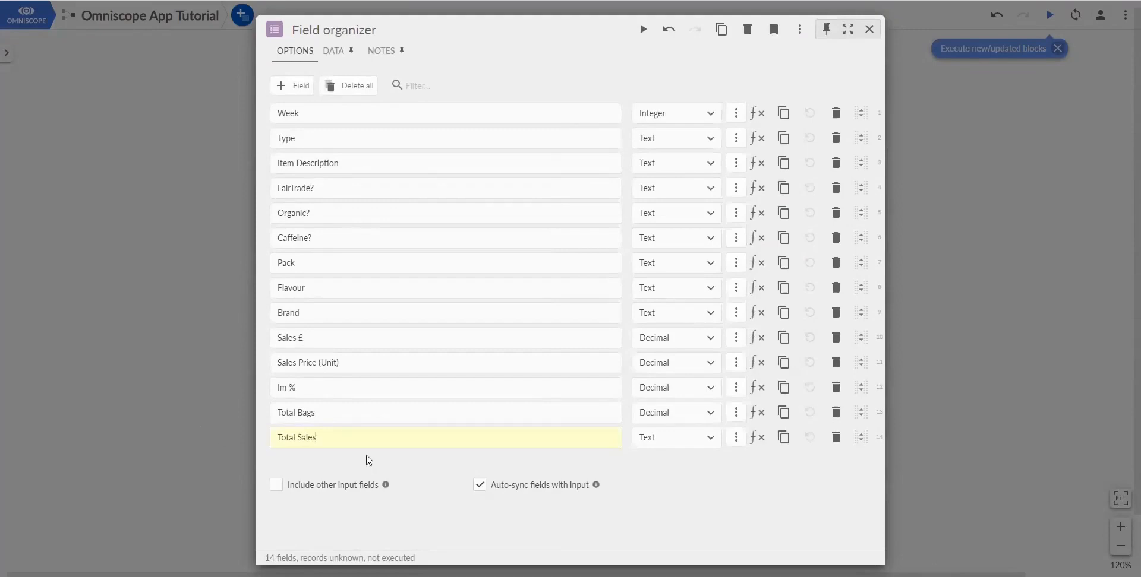
pyautogui.click(696, 438)
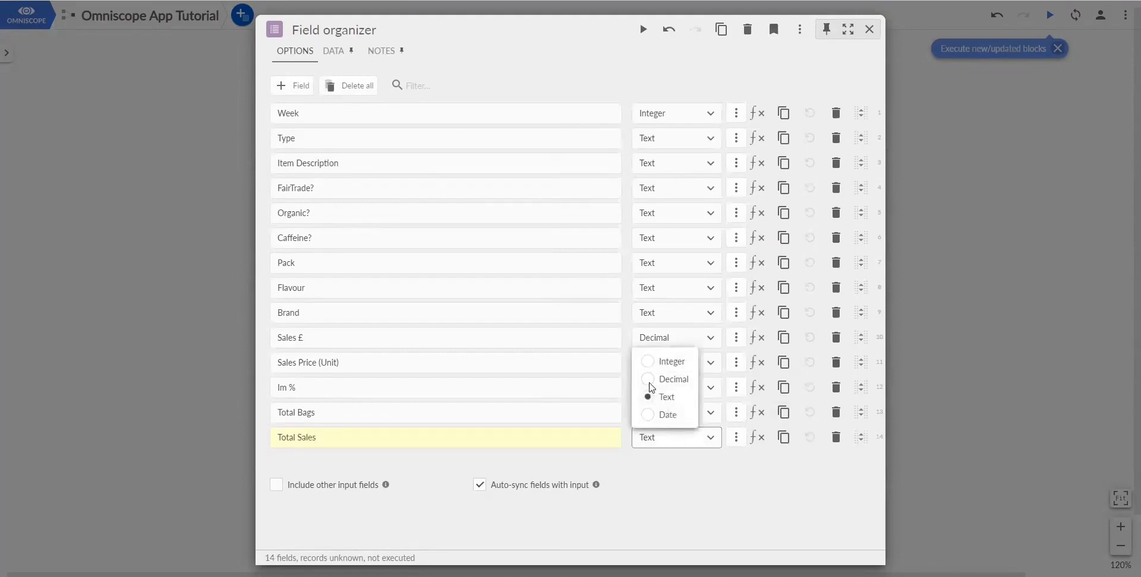
pyautogui.click(654, 383)
# - Give Total Sales the formula [Sales Price (Unit)]*[Total Bags] and preview the result
pyautogui.click(754, 438)
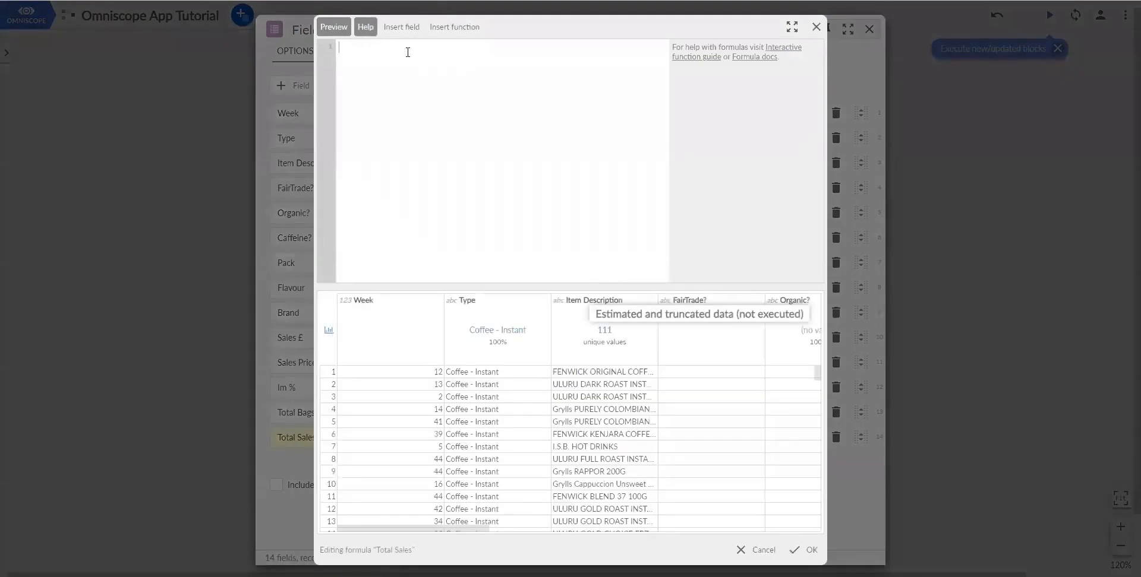
pyautogui.write('[Sales Price (Unit)]*[Total Bags]')
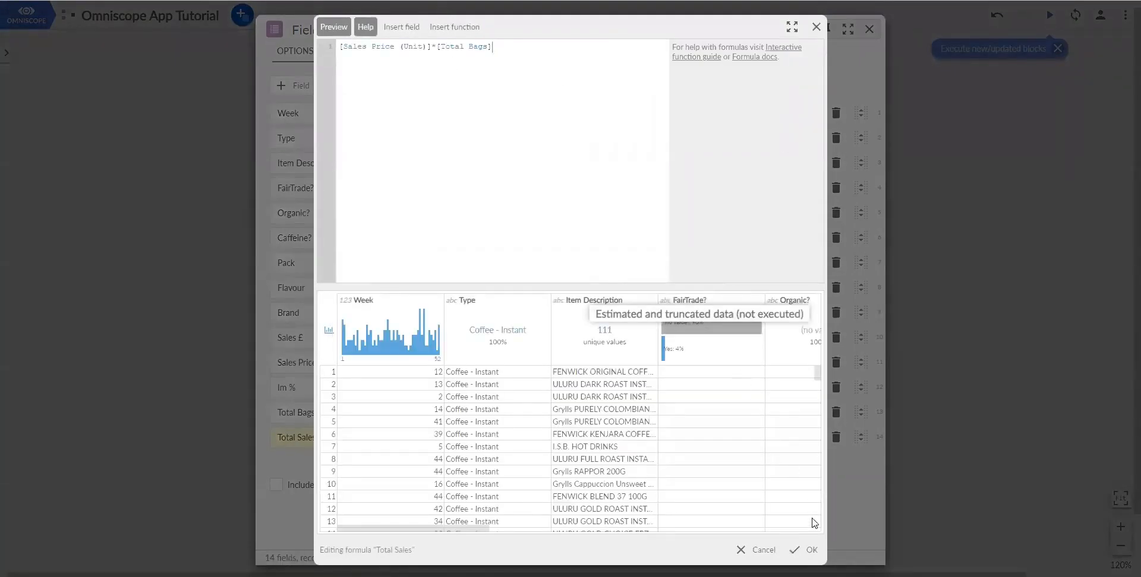
pyautogui.click(807, 550)
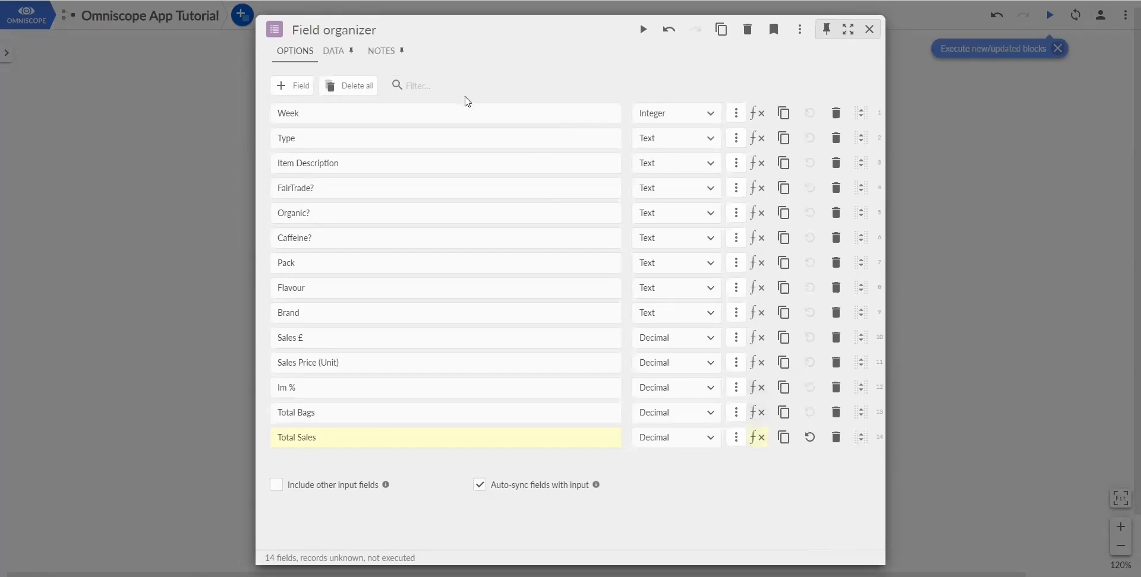
pyautogui.click(337, 52)
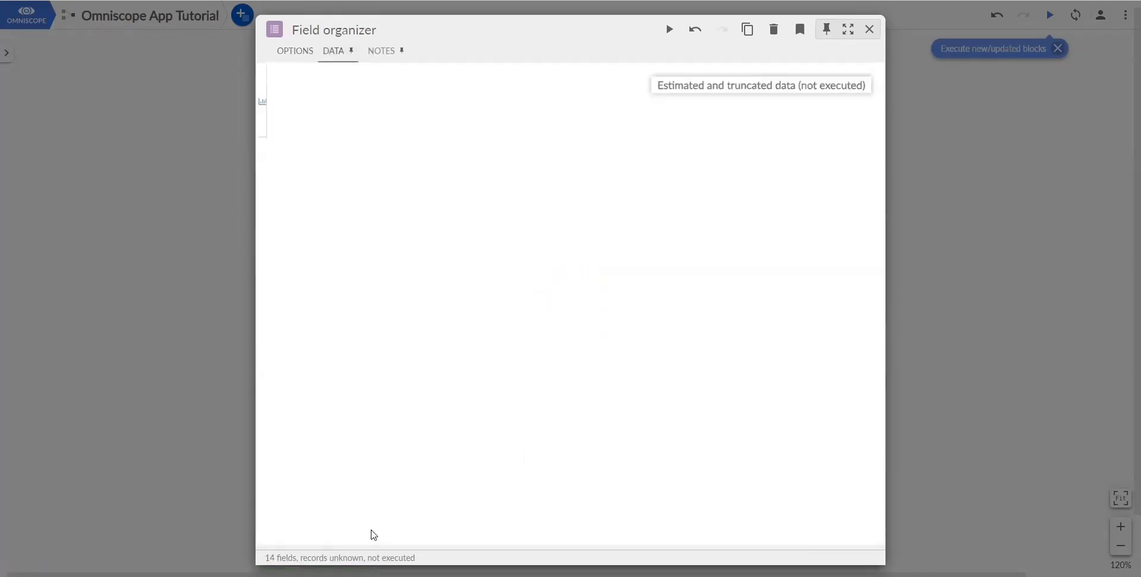
pyautogui.hscroll(10, 767, 532)
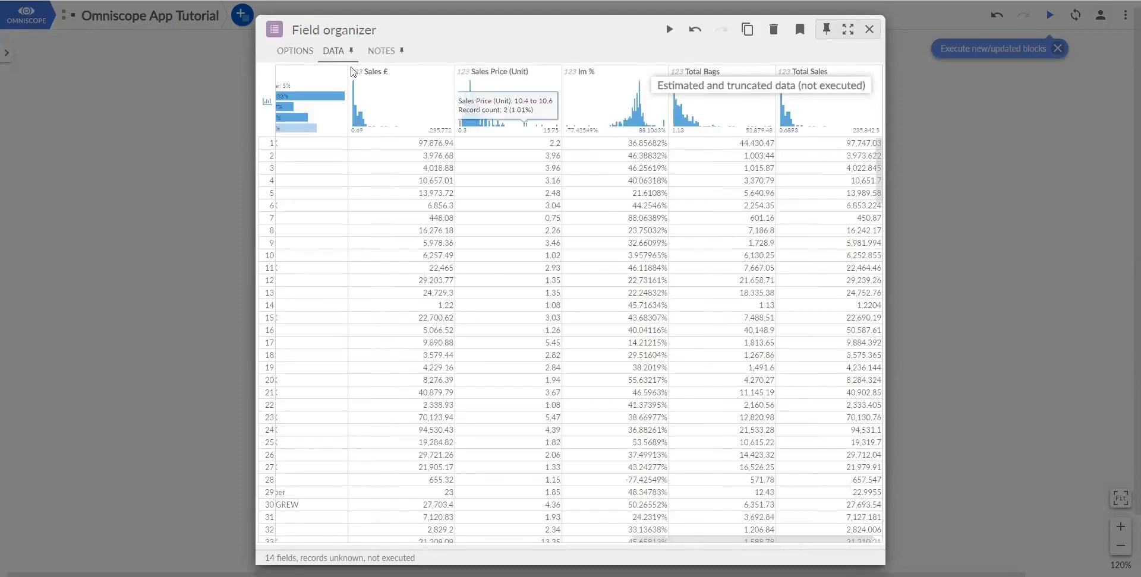
pyautogui.click(300, 52)
# - Format Total Sales with 2 decimal places and add another new field
pyautogui.click(735, 439)
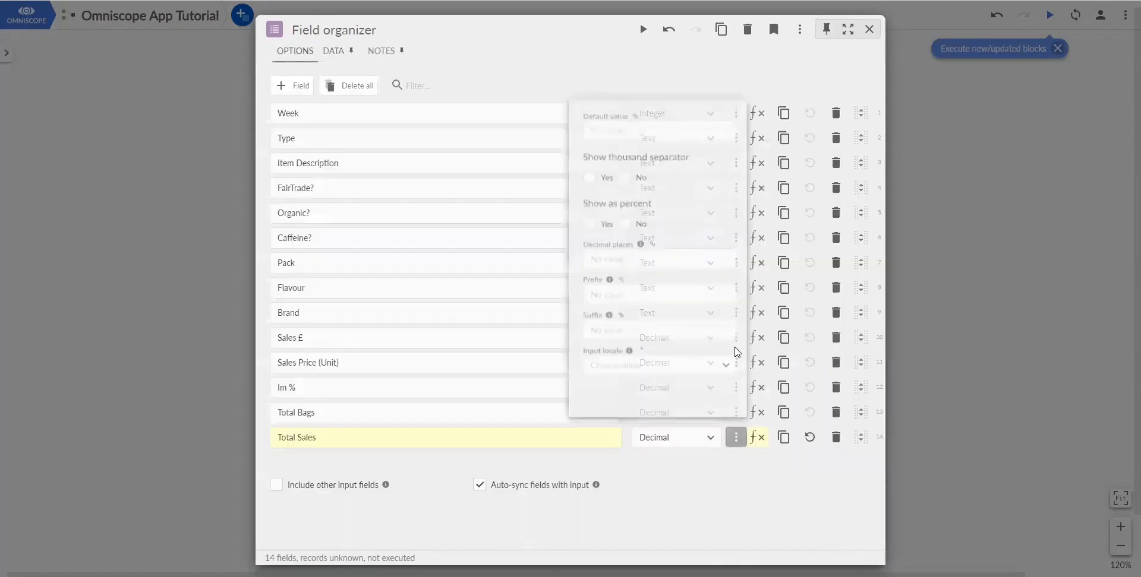
pyautogui.click(618, 249)
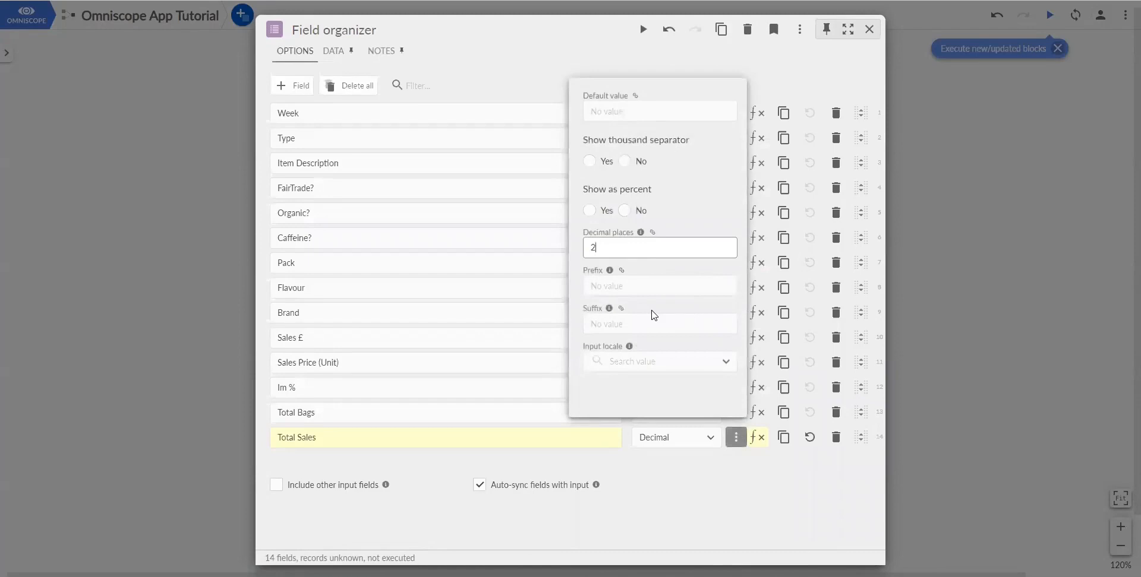
pyautogui.write('2')
pyautogui.click(748, 480)
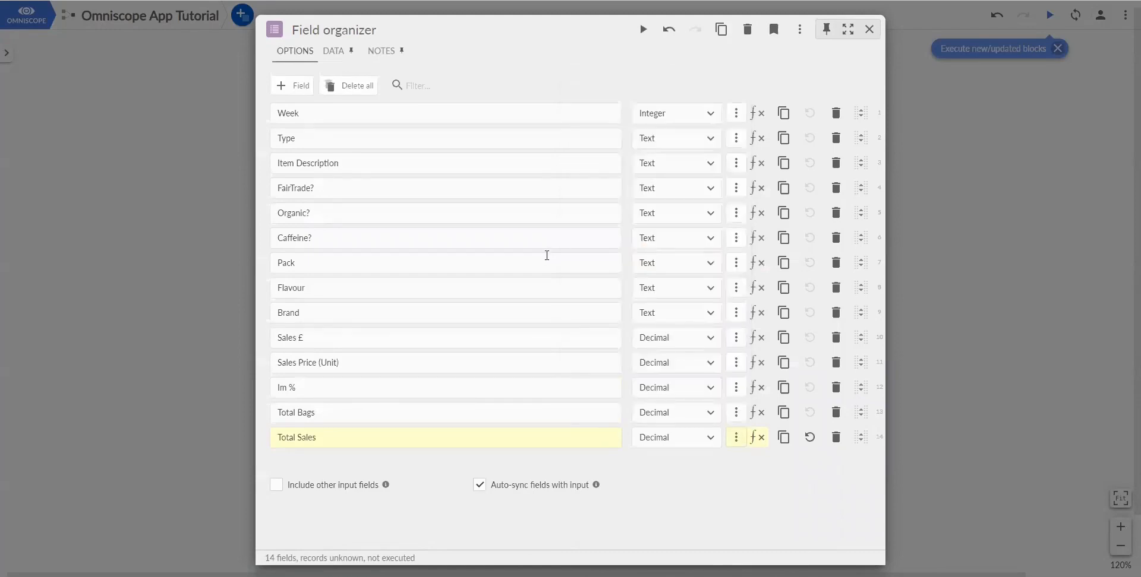
pyautogui.click(301, 86)
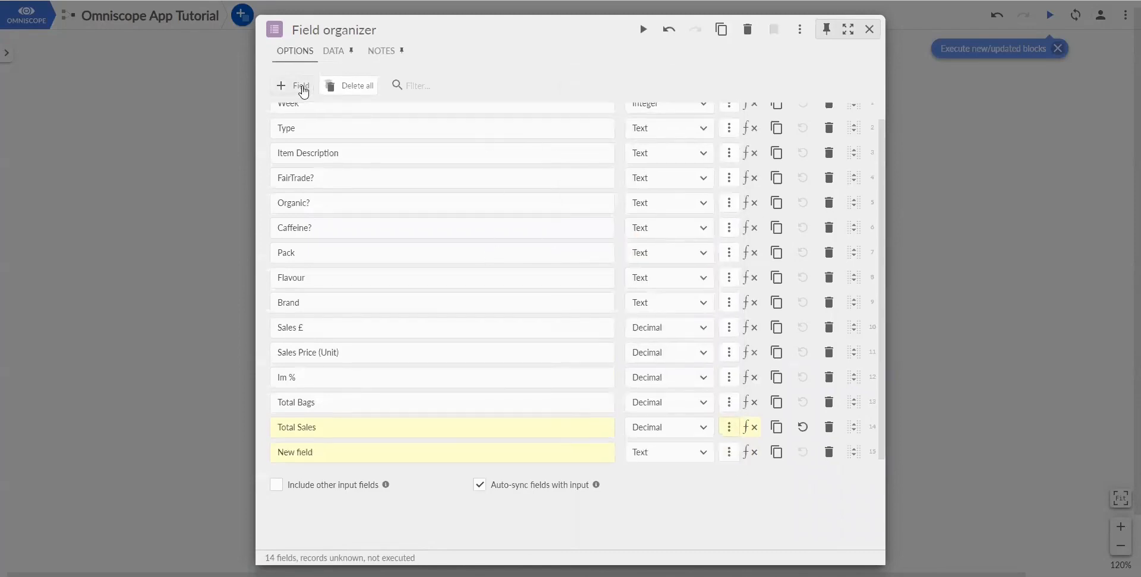
# - Create a Text field Check Field with an IF formula flagging sales mismatches over 1
pyautogui.write('Check')
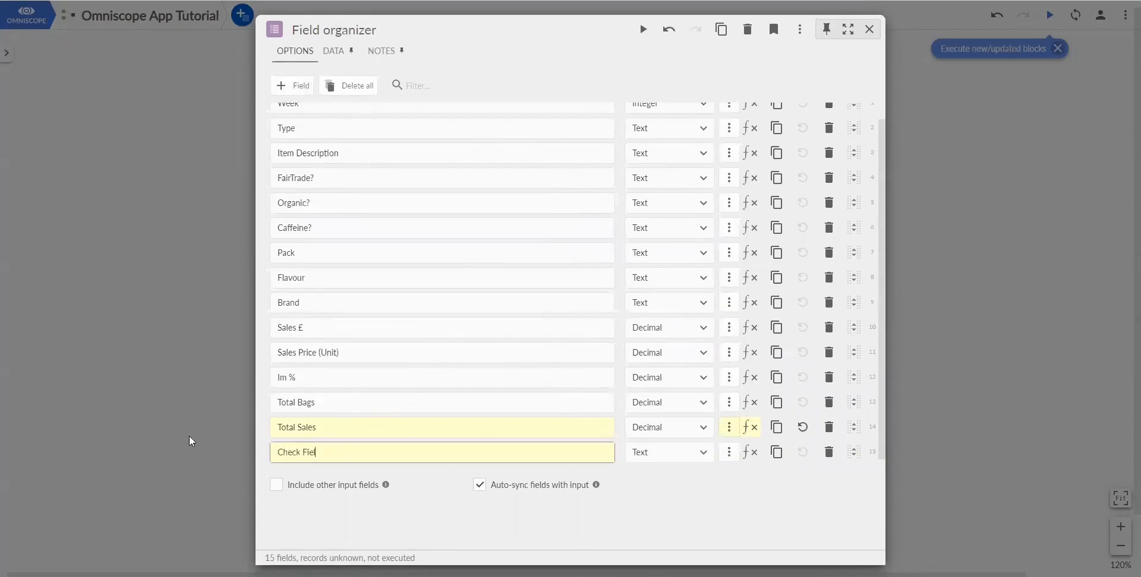
pyautogui.click(689, 453)
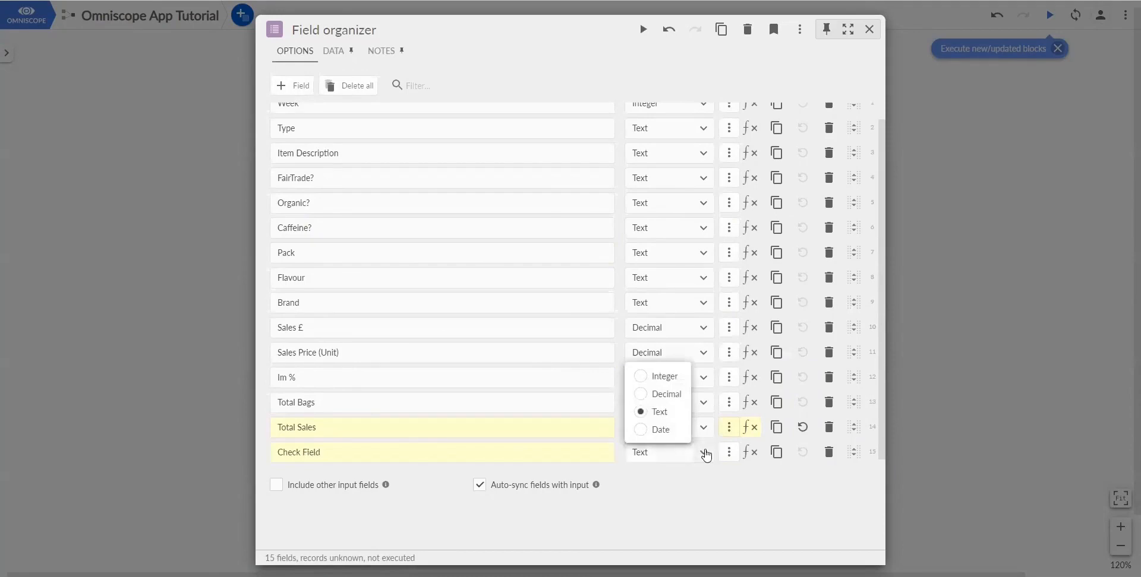
pyautogui.click(704, 453)
pyautogui.click(750, 453)
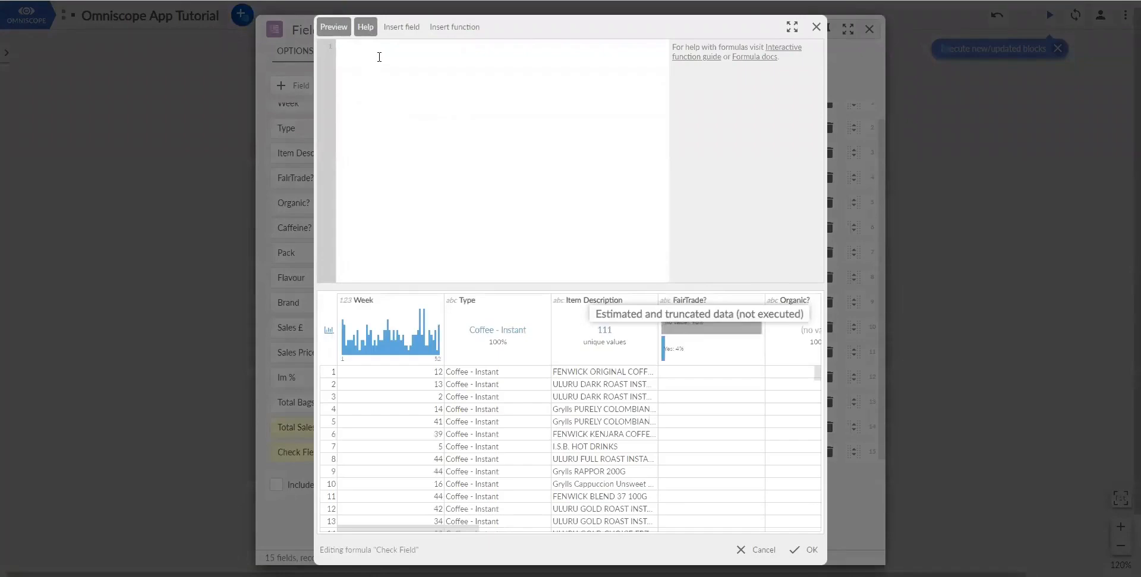
pyautogui.write("IF( ([Sales £]-[Total sales])>1,'check numbers',null)")
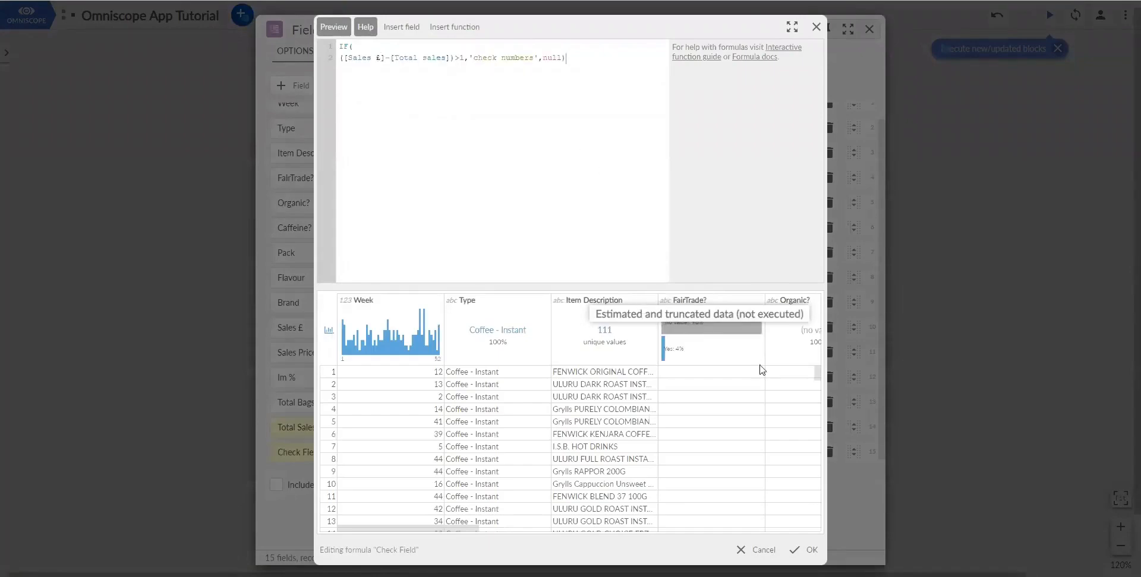
pyautogui.click(803, 551)
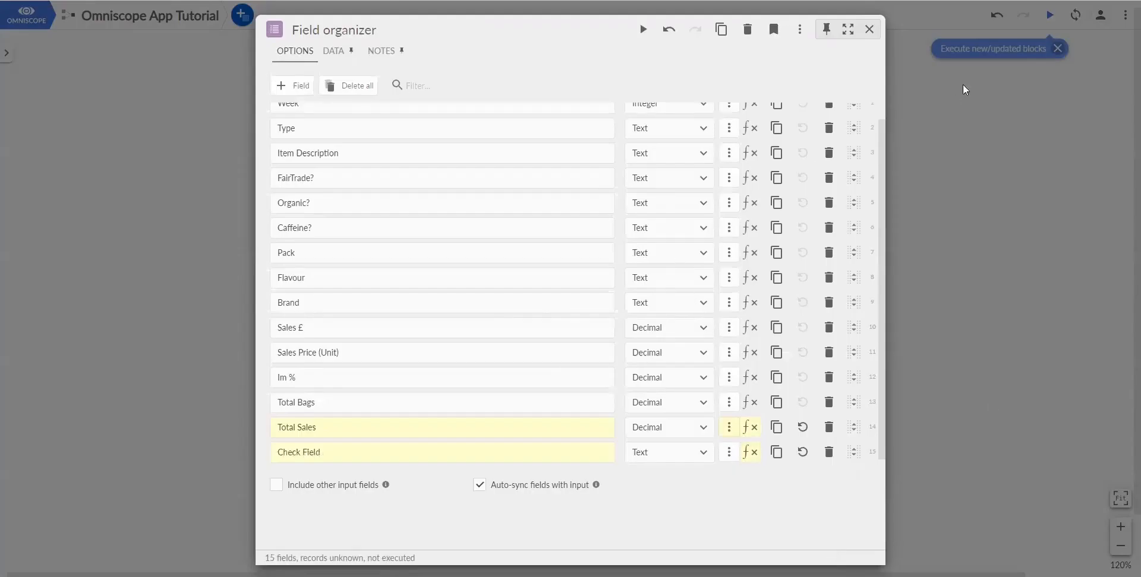
# - Show Im % as a percentage with 2 decimal places and close the Field organizer
pyautogui.scroll(1, 742, 280)
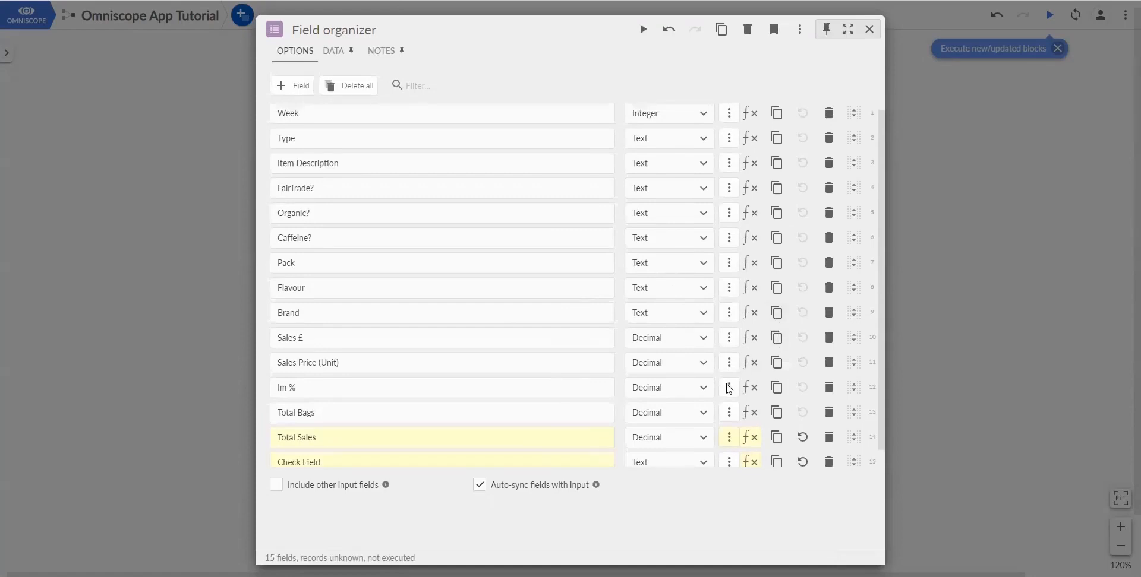
pyautogui.click(729, 387)
pyautogui.click(624, 196)
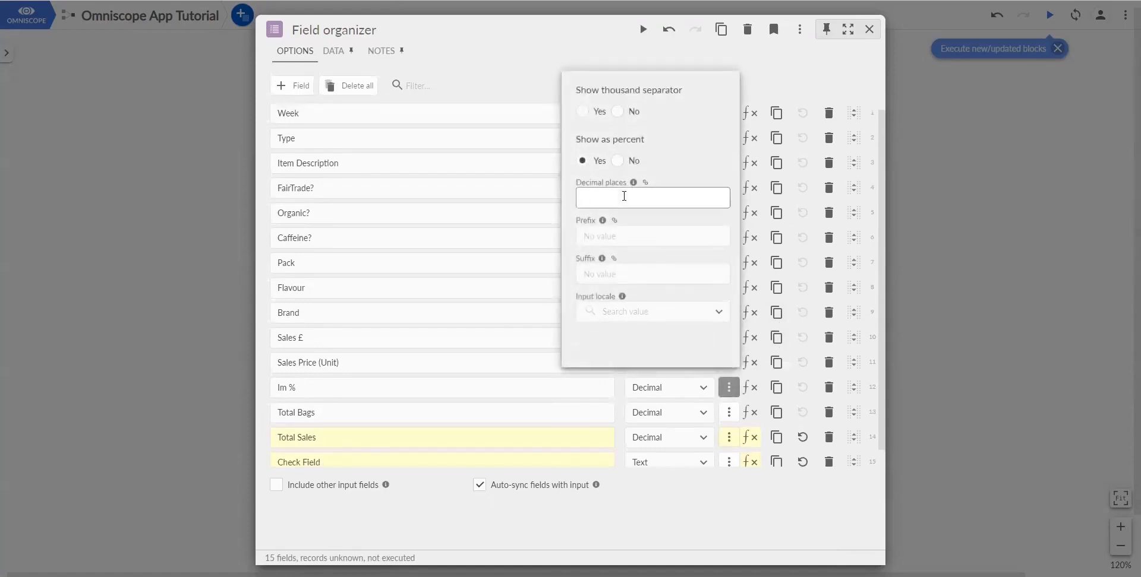
pyautogui.write('2')
pyautogui.click(746, 500)
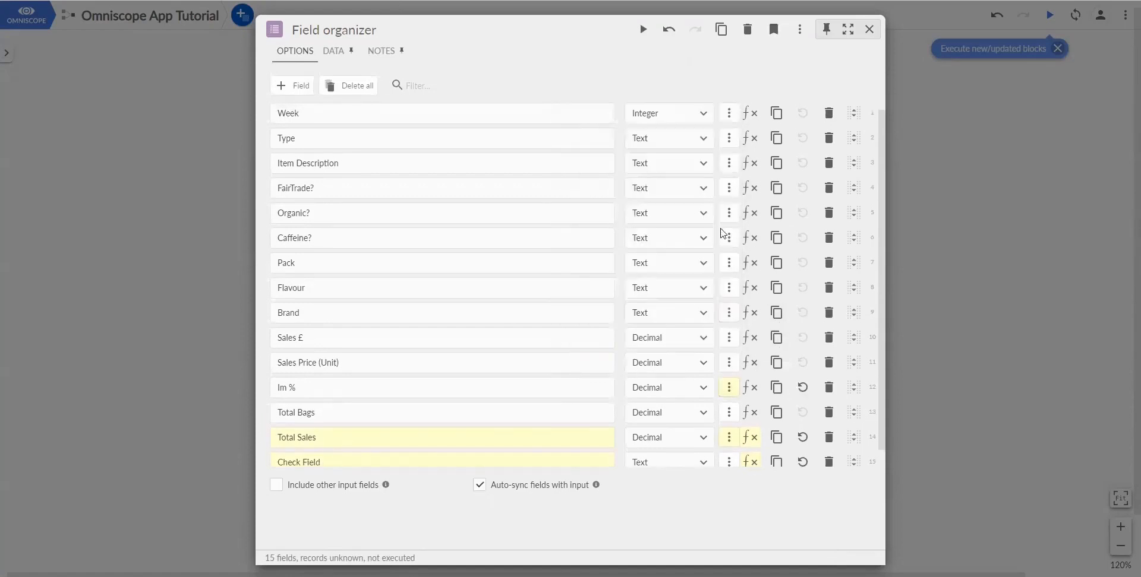
pyautogui.click(640, 85)
pyautogui.click(943, 116)
pyautogui.moveTo(565, 214); pyautogui.dragTo(693, 251)
pyautogui.scroll(1, 688, 236)
pyautogui.scroll(1, 695, 256)
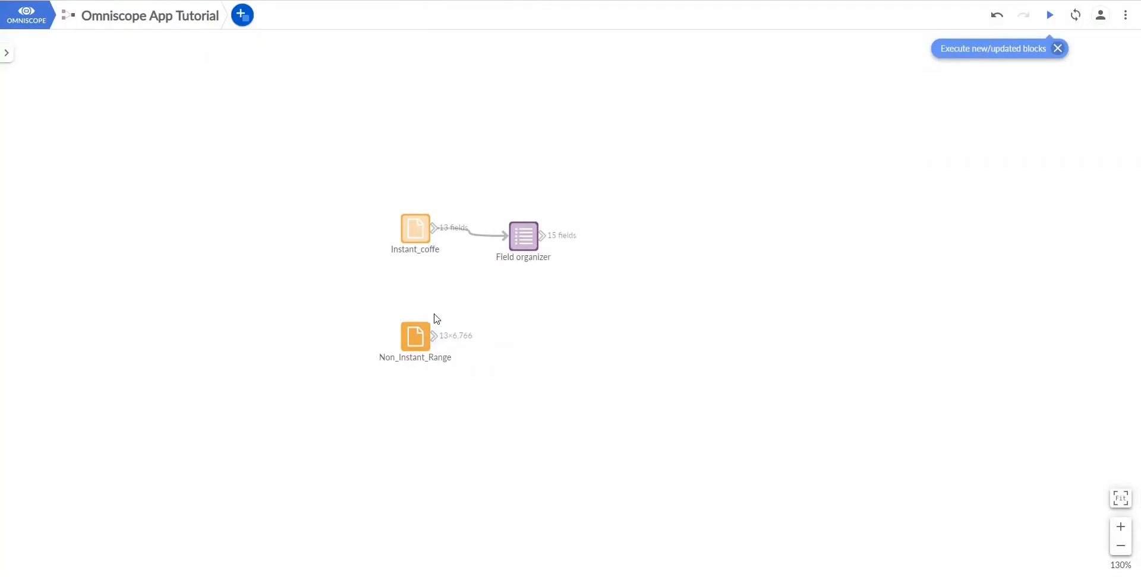
# - Duplicate the Field organizer as Field organizer 2 and connect it to Non_Instant_Range
pyautogui.click(533, 246)
pyautogui.click(720, 29)
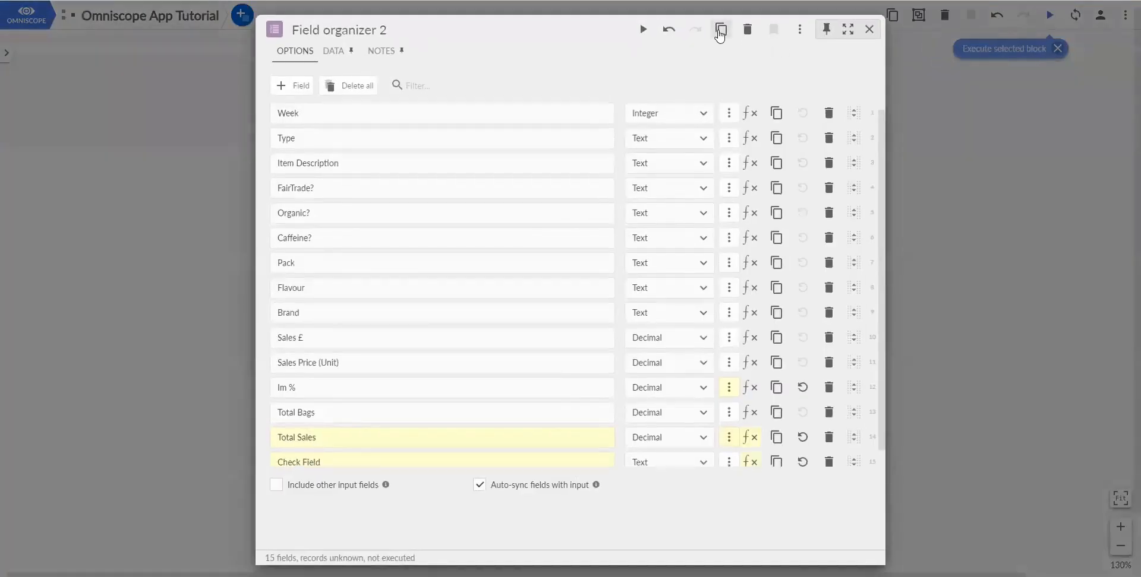
pyautogui.click(869, 29)
pyautogui.moveTo(539, 283); pyautogui.dragTo(517, 329)
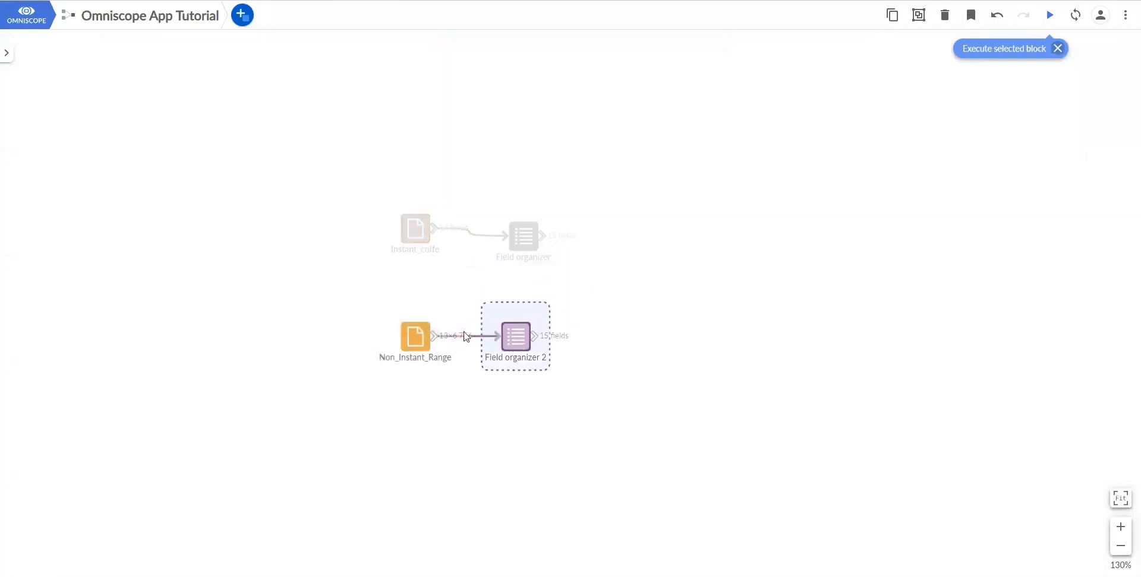
pyautogui.click(573, 348)
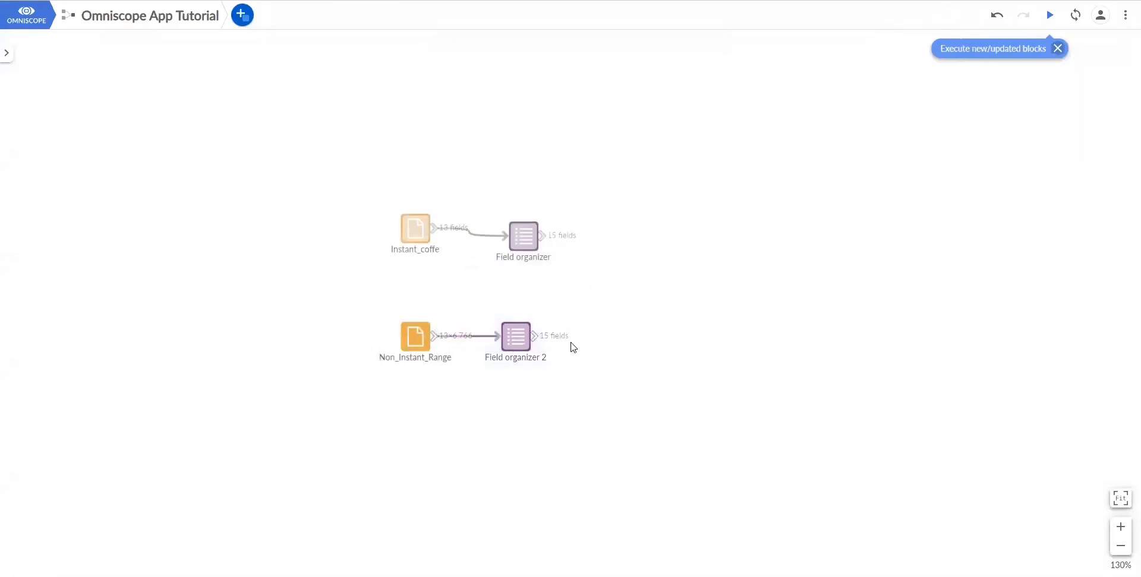
pyautogui.doubleClick(513, 339)
pyautogui.scroll(-1, 686, 308)
pyautogui.click(934, 258)
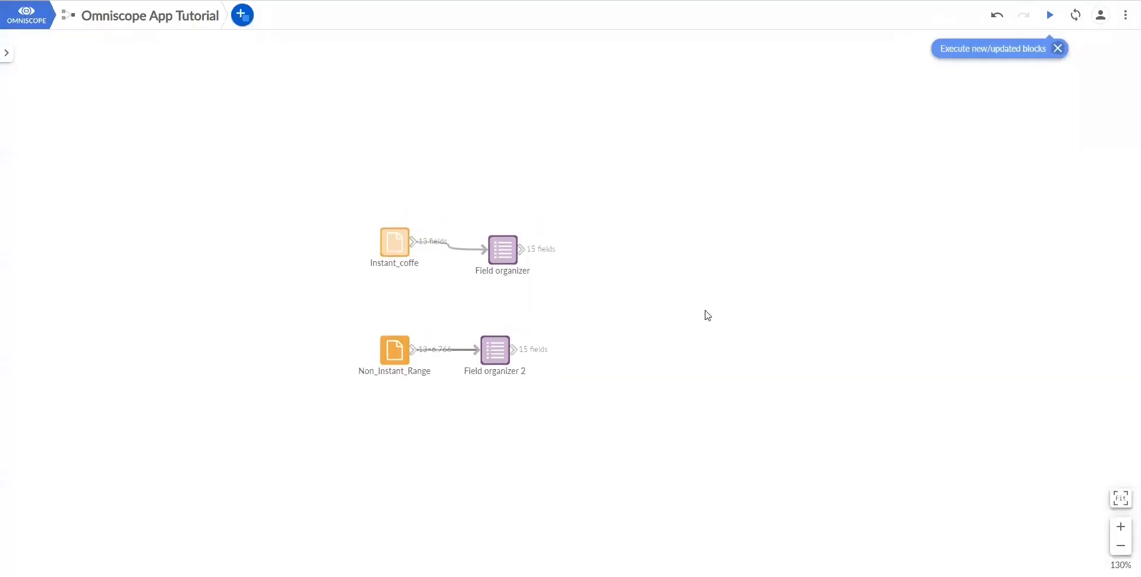
# - Place an Append block and feed it from Field organizer and Field organizer 2
pyautogui.click(243, 26)
pyautogui.click(285, 142)
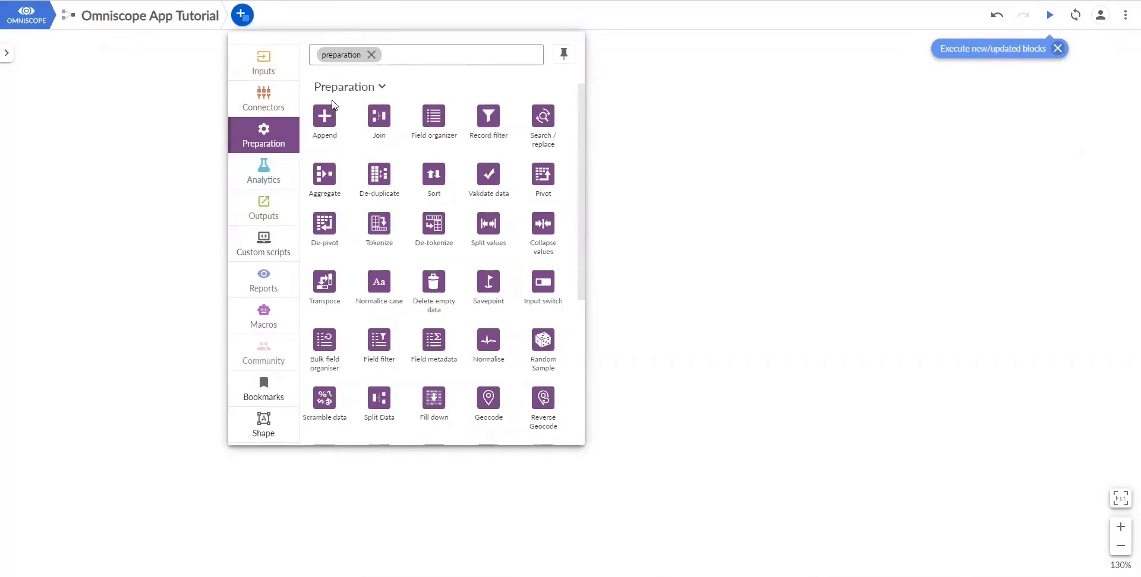
pyautogui.moveTo(324, 116); pyautogui.dragTo(606, 294)
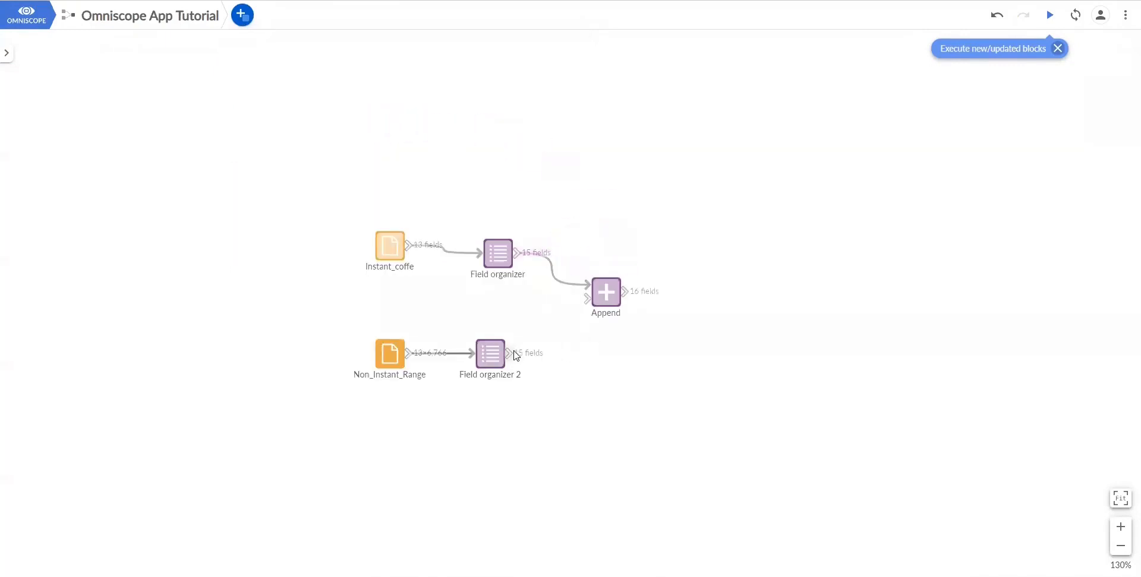
pyautogui.moveTo(510, 352); pyautogui.dragTo(587, 303)
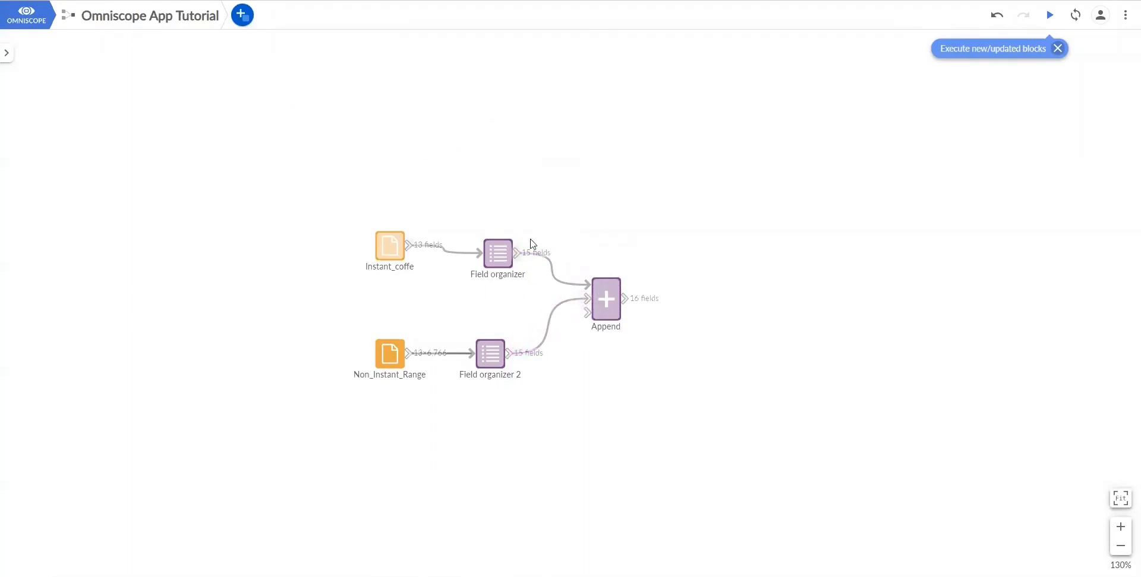
# - Execute the Append block and check its 12,926 combined records in the DATA view
pyautogui.doubleClick(606, 309)
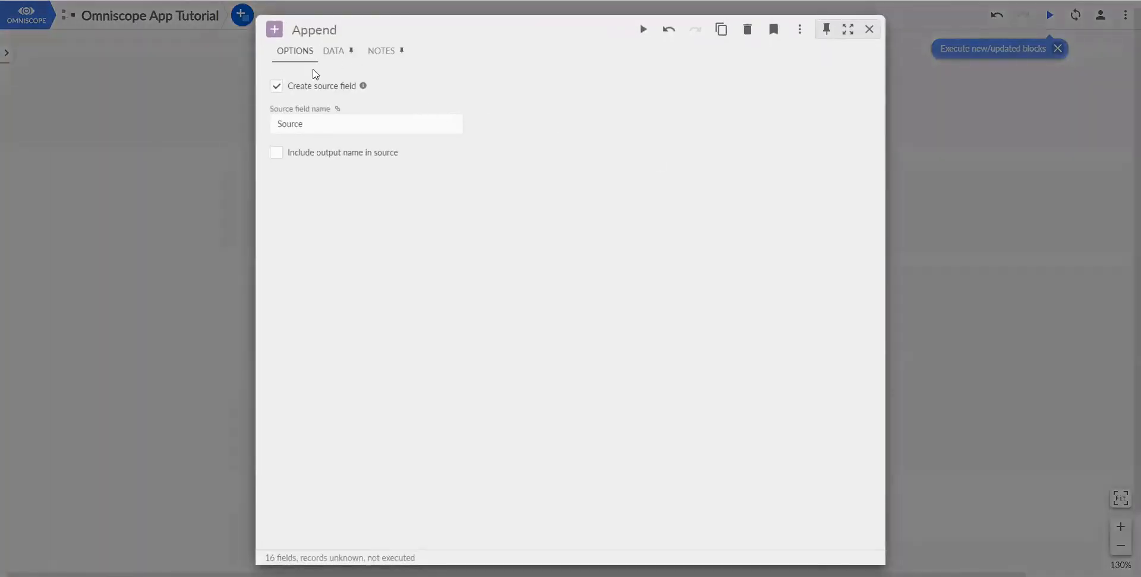
pyautogui.click(333, 51)
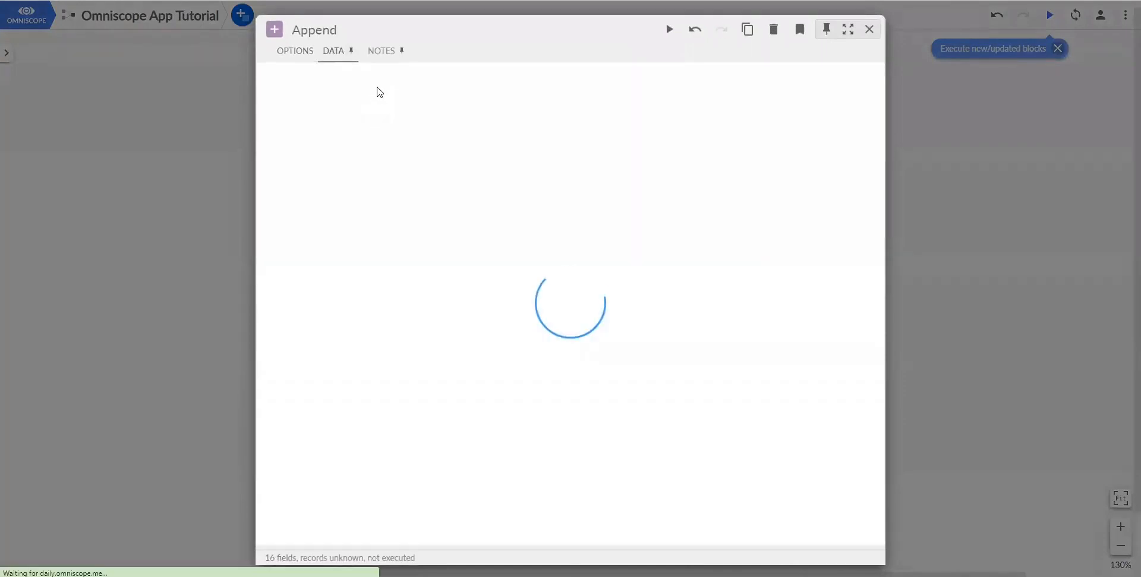
pyautogui.click(669, 29)
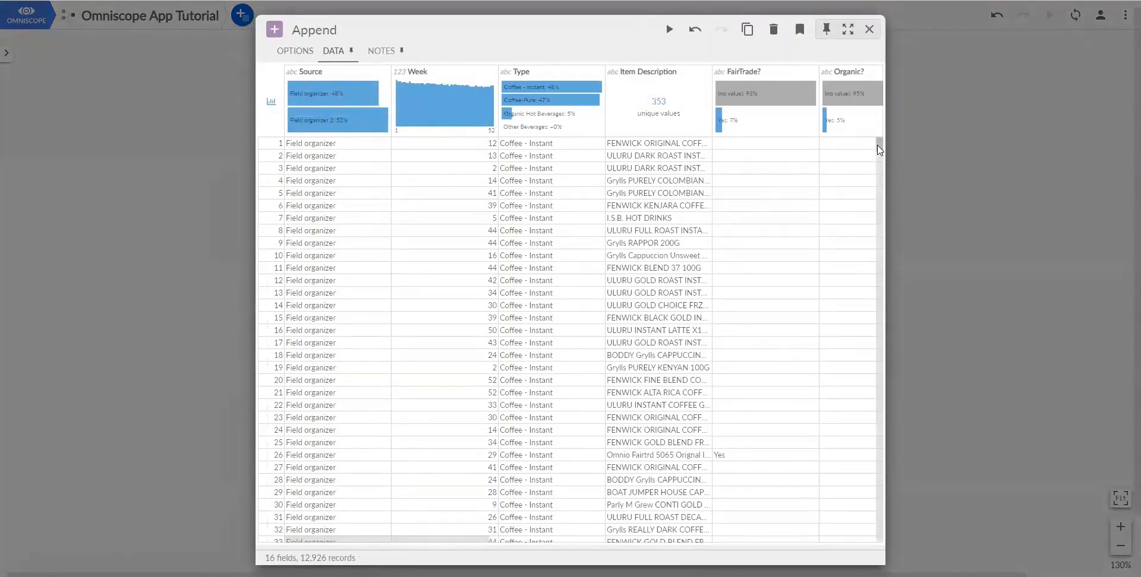
pyautogui.moveTo(878, 145); pyautogui.dragTo(886, 441)
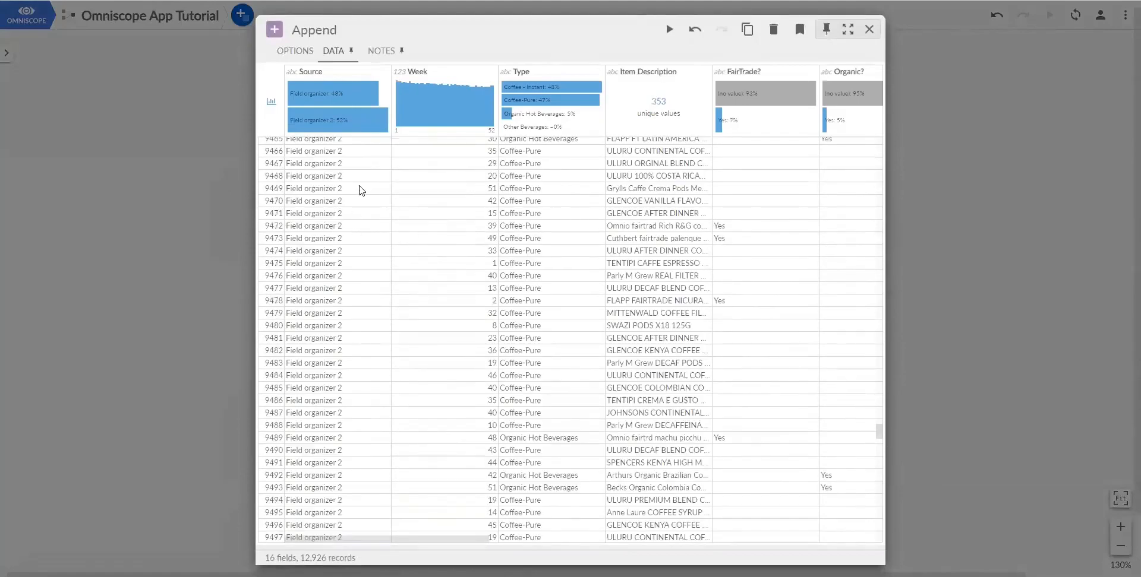
pyautogui.scroll(5, 358, 216)
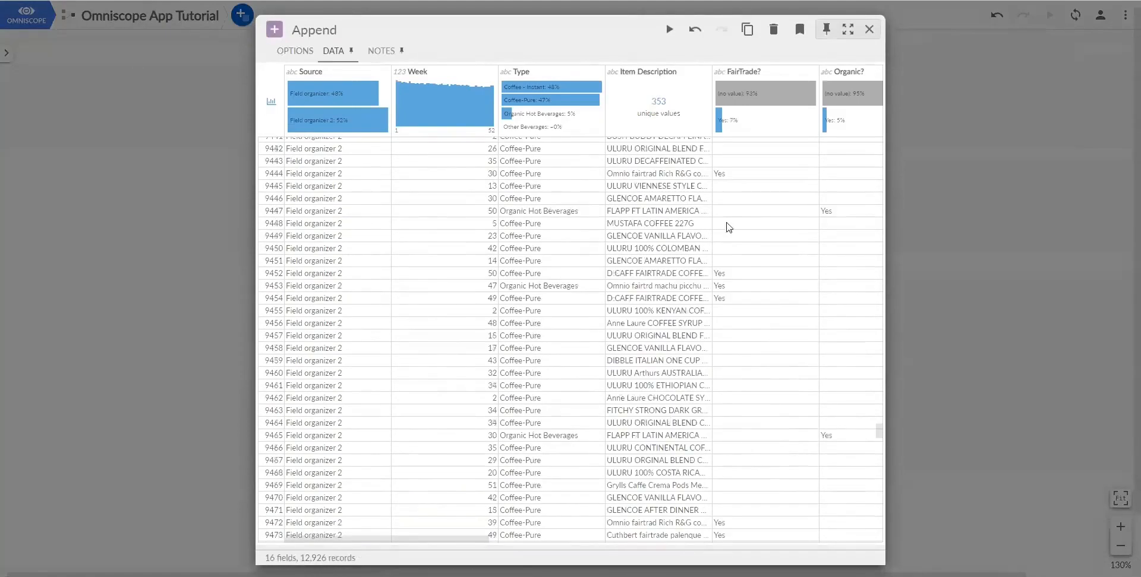
pyautogui.click(954, 220)
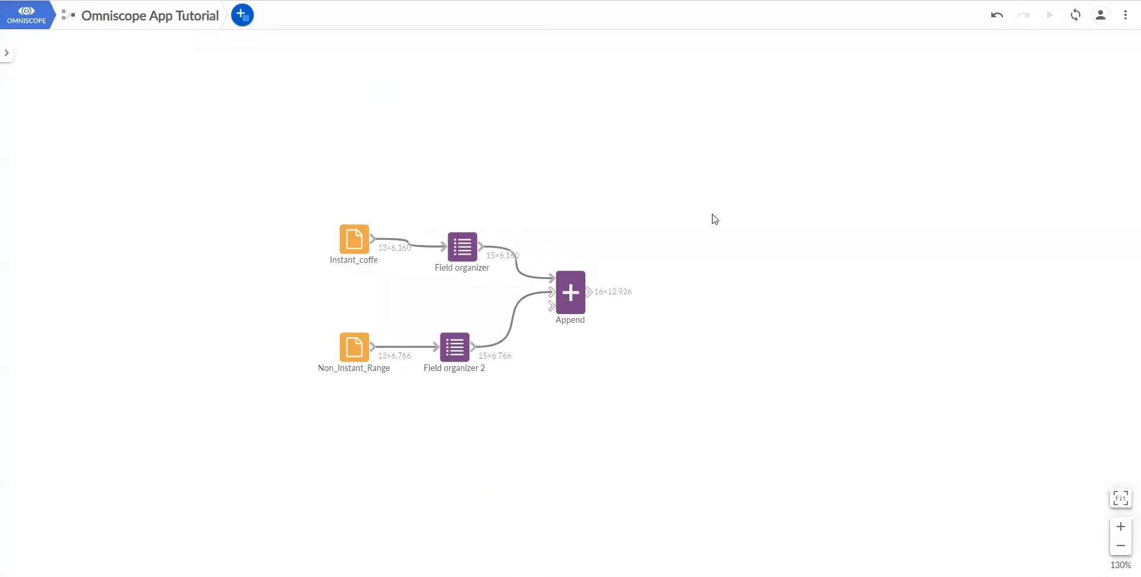
# - Place an Aggregate block from Preparation and connect the Append output to it
pyautogui.click(241, 16)
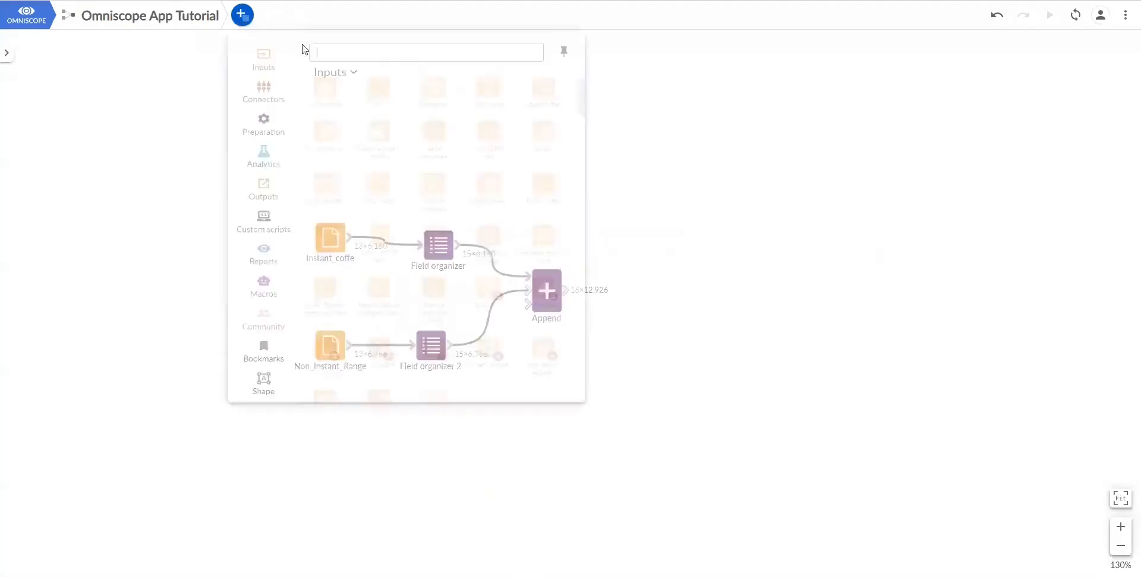
pyautogui.click(261, 208)
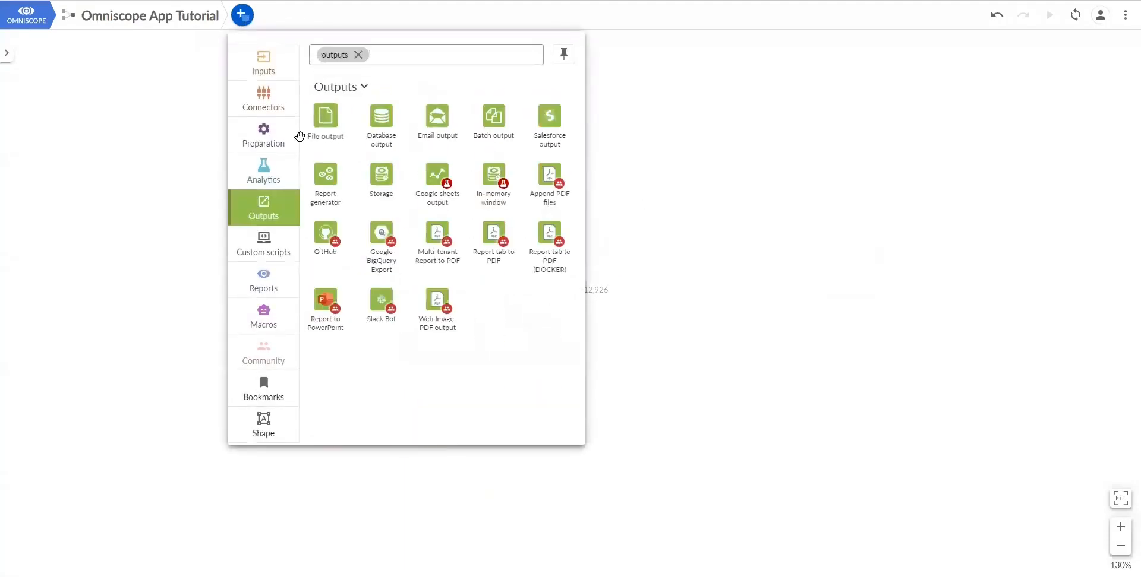
pyautogui.click(277, 141)
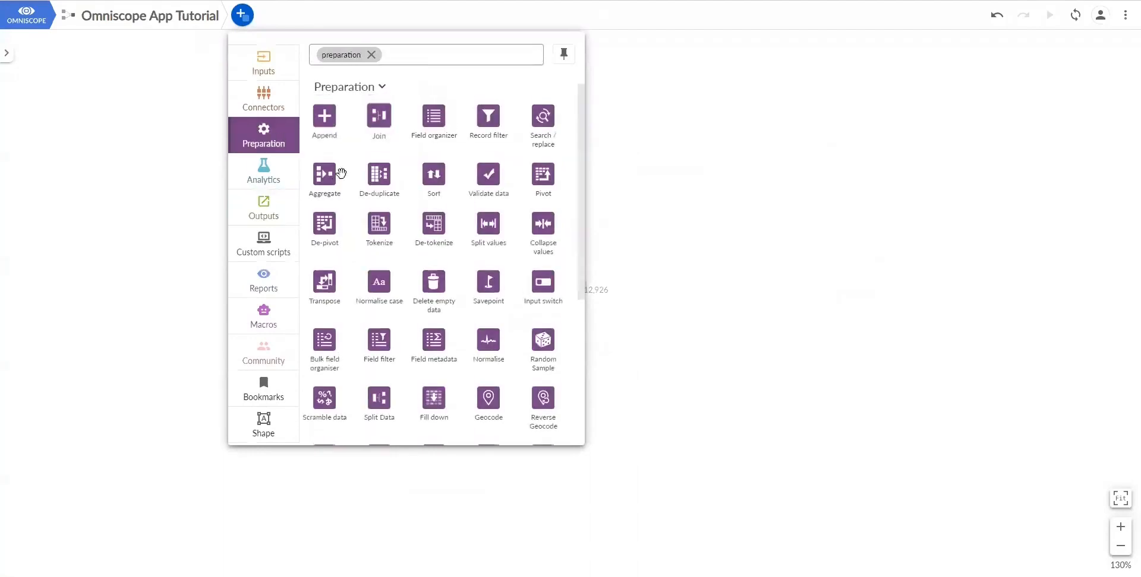
pyautogui.moveTo(341, 173); pyautogui.dragTo(648, 387)
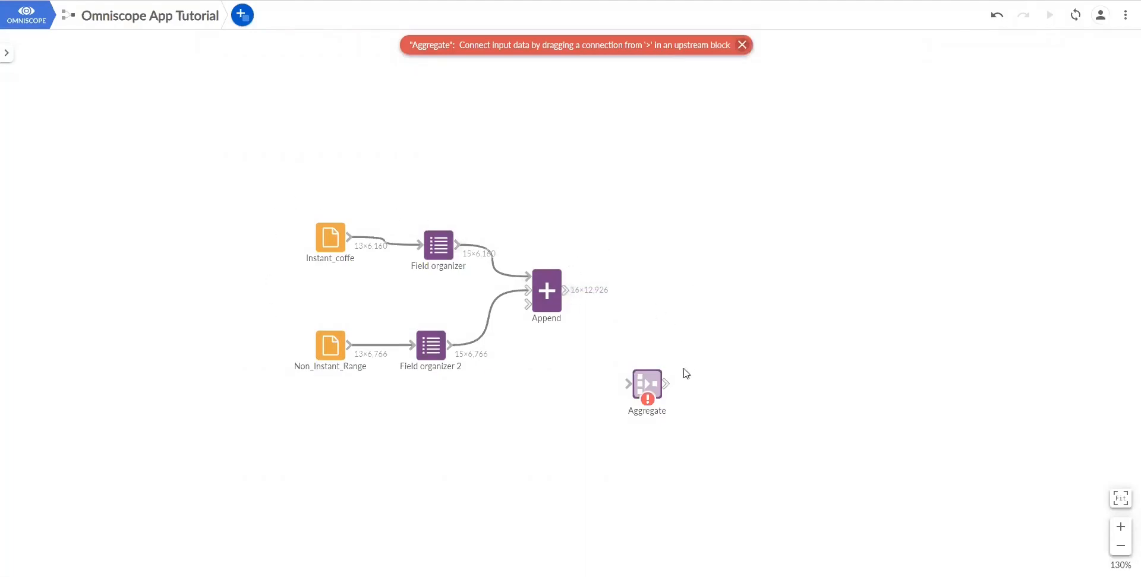
pyautogui.moveTo(649, 385)
pyautogui.mouseDown()
pyautogui.moveTo(649, 352)
pyautogui.moveTo(649, 398)
pyautogui.mouseUp()
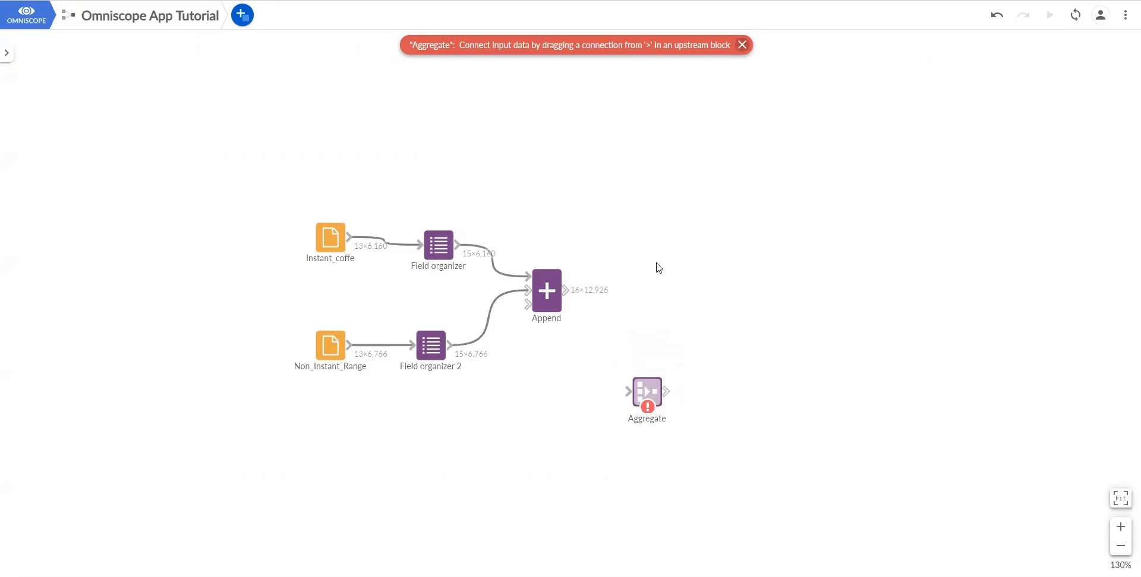
pyautogui.moveTo(565, 290); pyautogui.dragTo(628, 391)
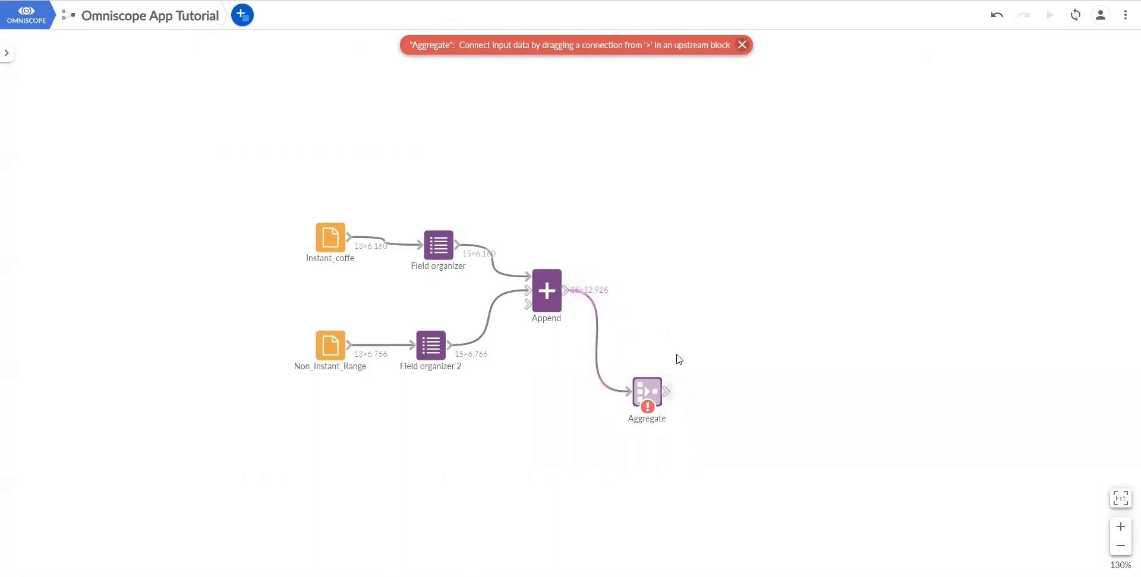
pyautogui.click(645, 392)
# - Split by Brand with a Unique value count of Item Description, execute, and view the 41 records
pyautogui.click(300, 136)
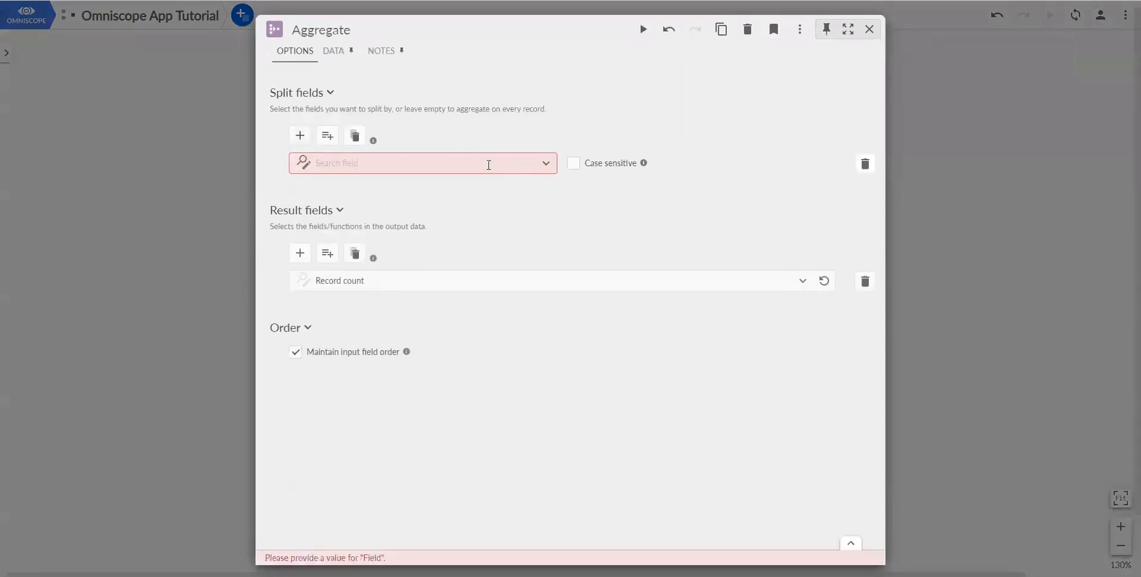
pyautogui.click(488, 165)
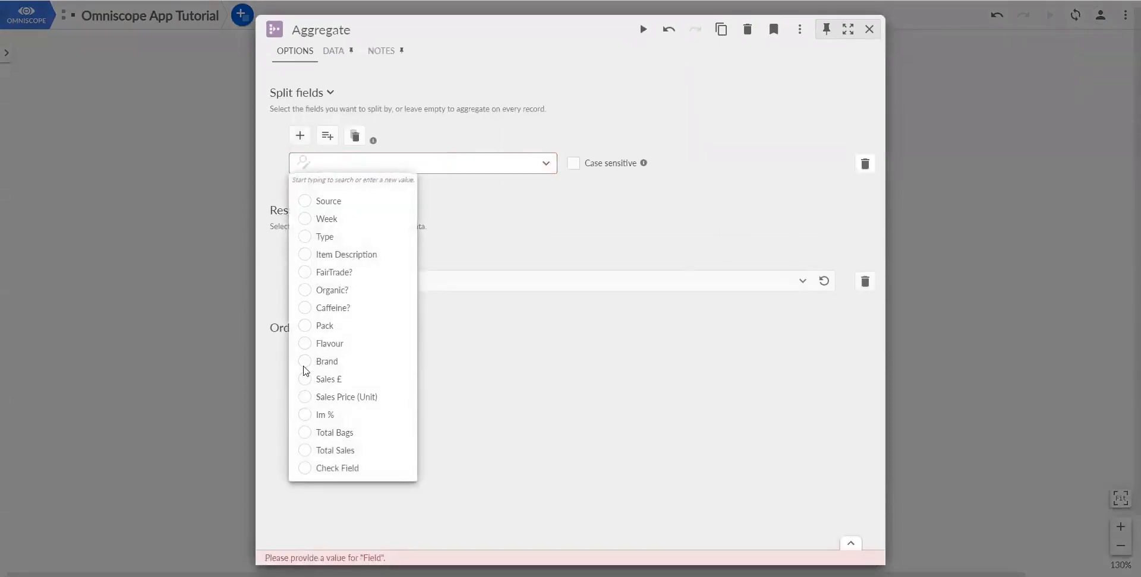
pyautogui.click(304, 363)
pyautogui.click(483, 274)
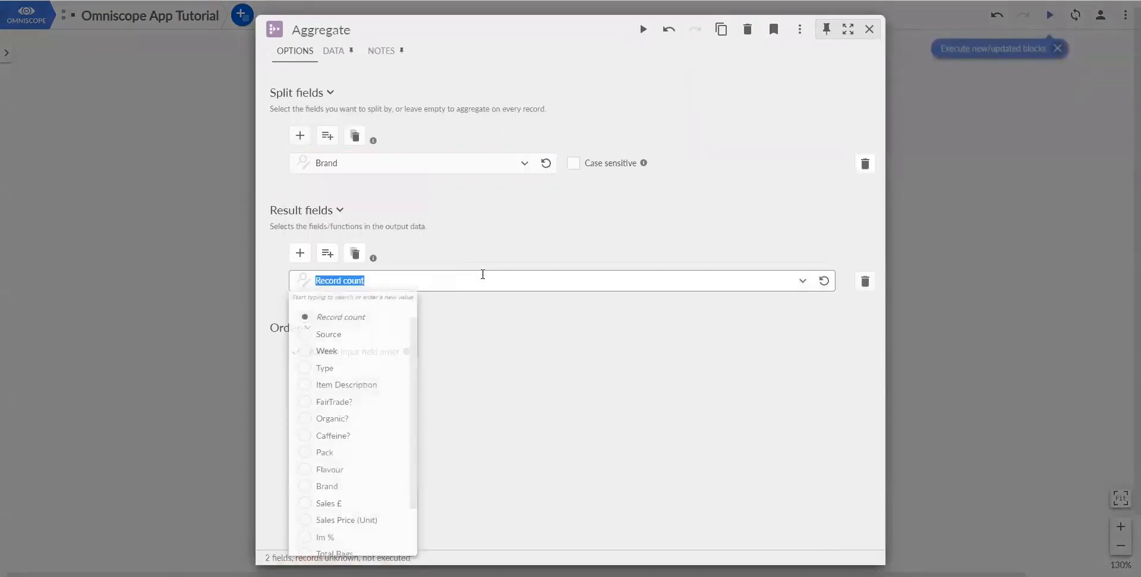
pyautogui.scroll(-1, 356, 404)
pyautogui.click(311, 347)
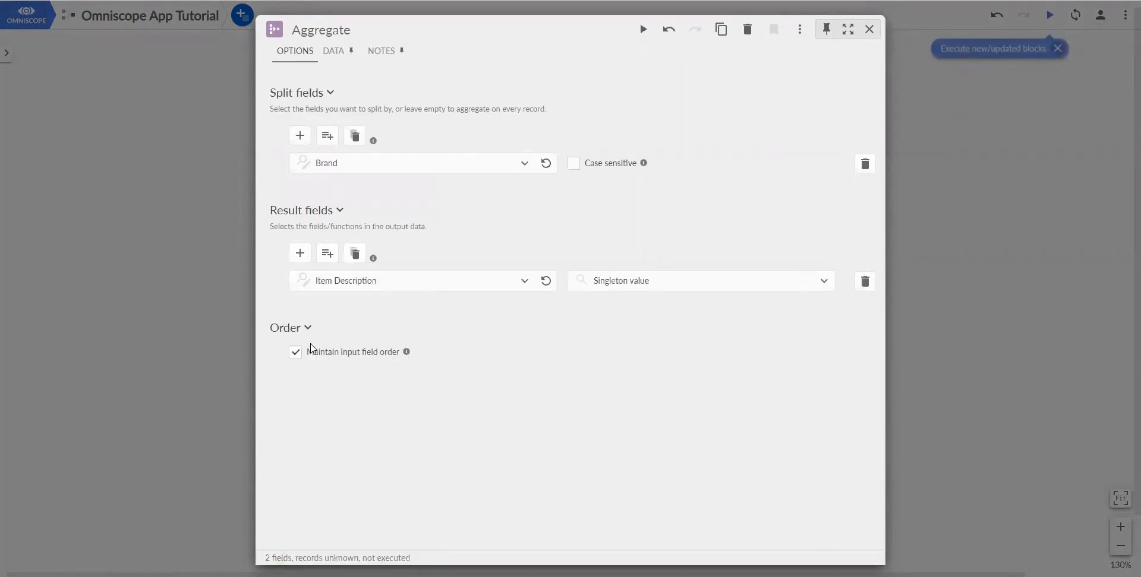
pyautogui.click(619, 280)
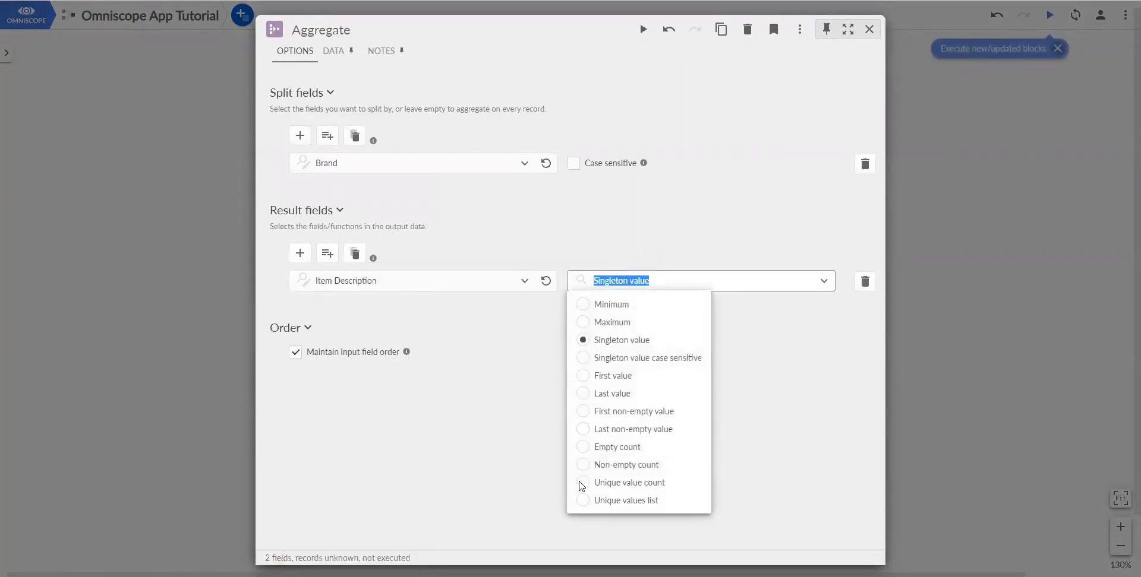
pyautogui.click(582, 484)
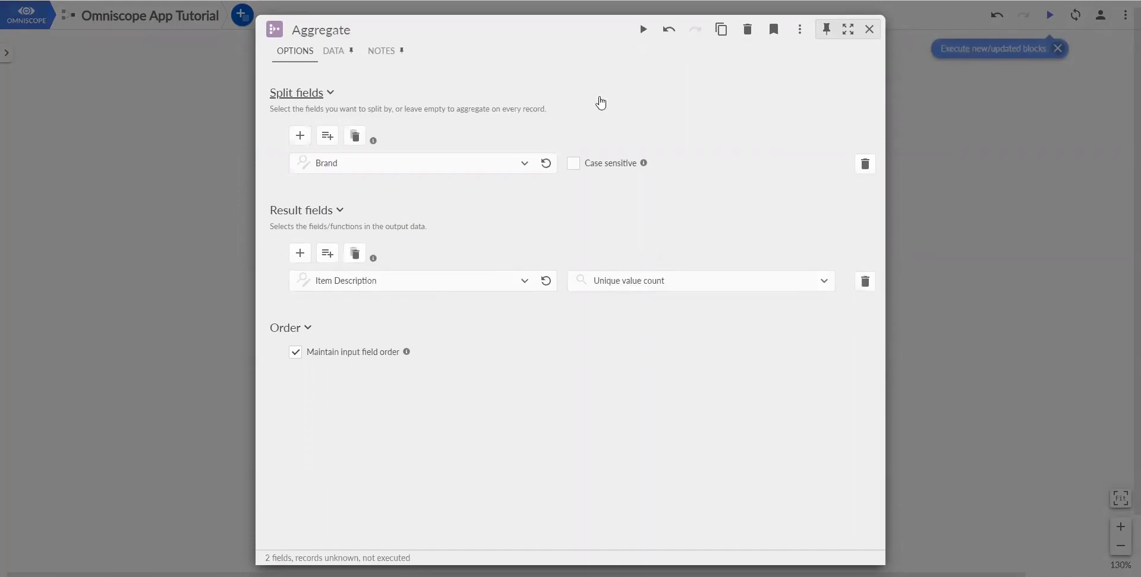
pyautogui.click(643, 31)
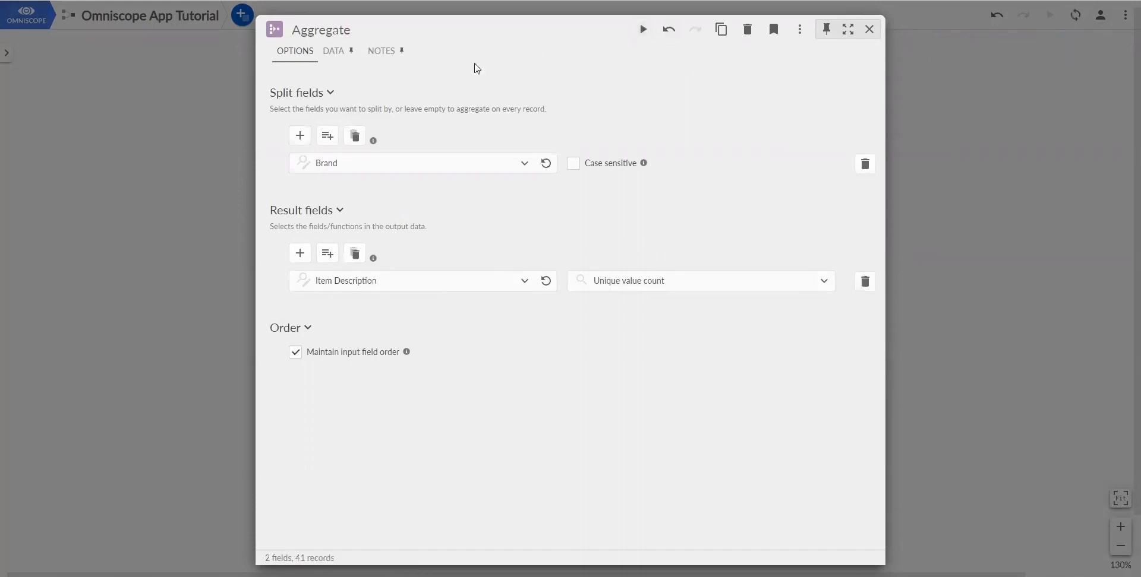
pyautogui.click(333, 54)
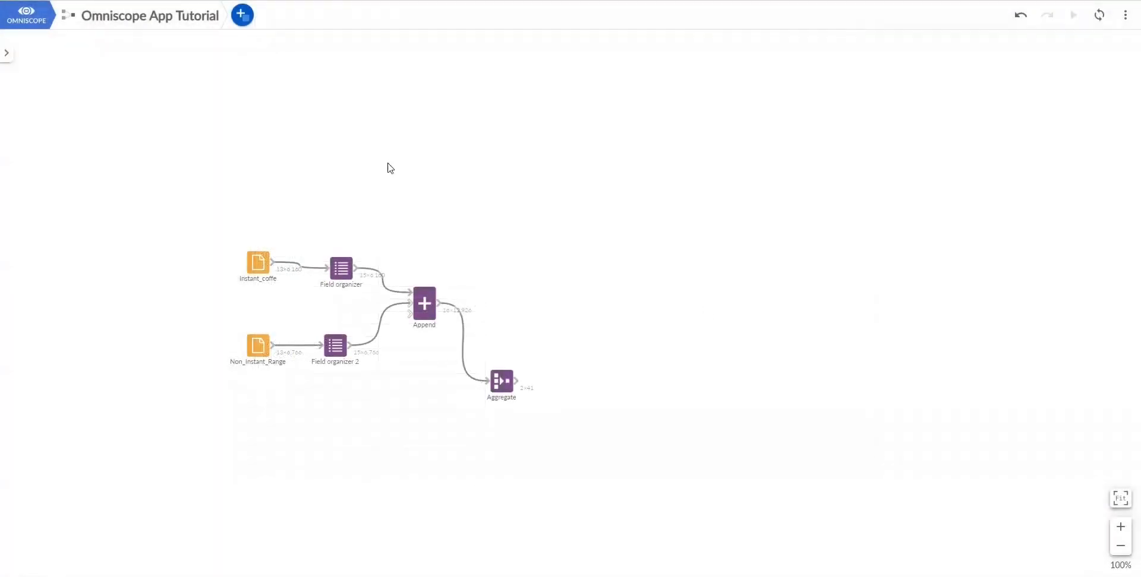
# - Add a File output after Aggregate writing to OUTPUT_Coffee_list.xlsx in the Demos folder
pyautogui.click(242, 17)
pyautogui.click(264, 217)
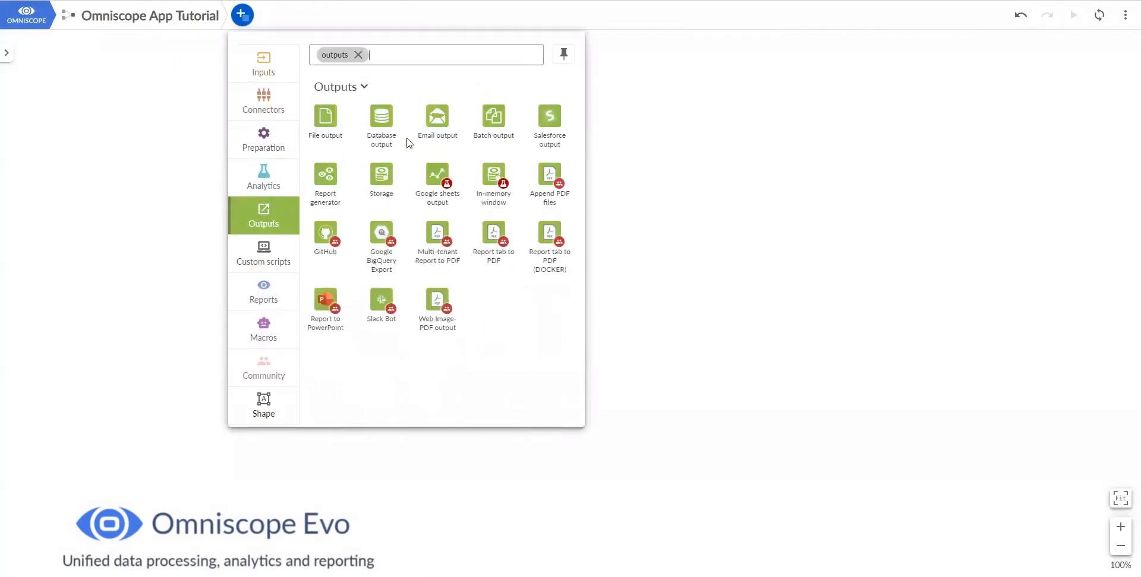
pyautogui.moveTo(324, 115); pyautogui.dragTo(583, 429)
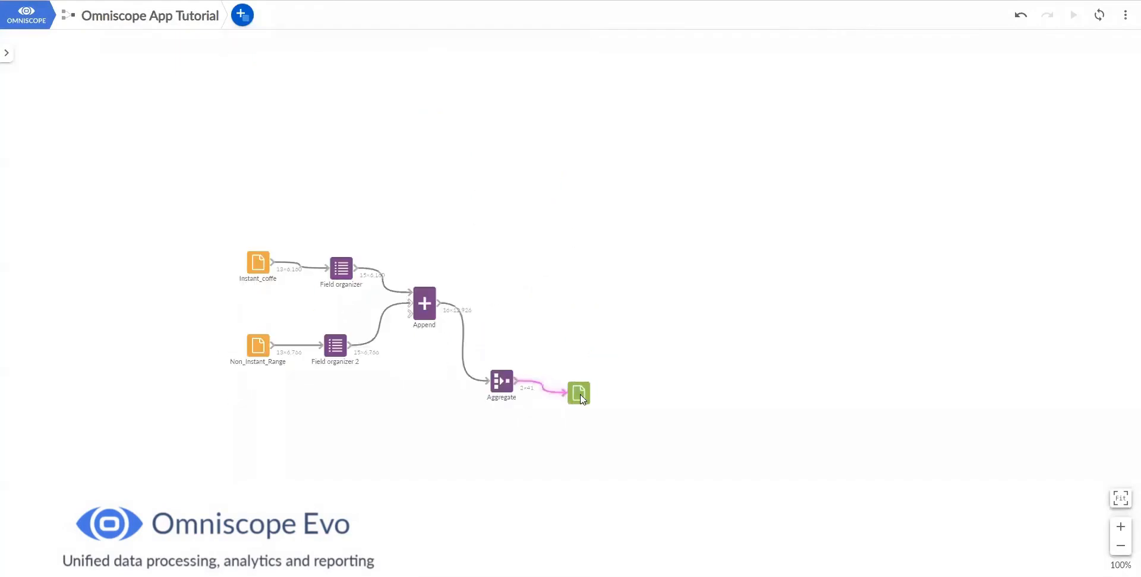
pyautogui.click(589, 412)
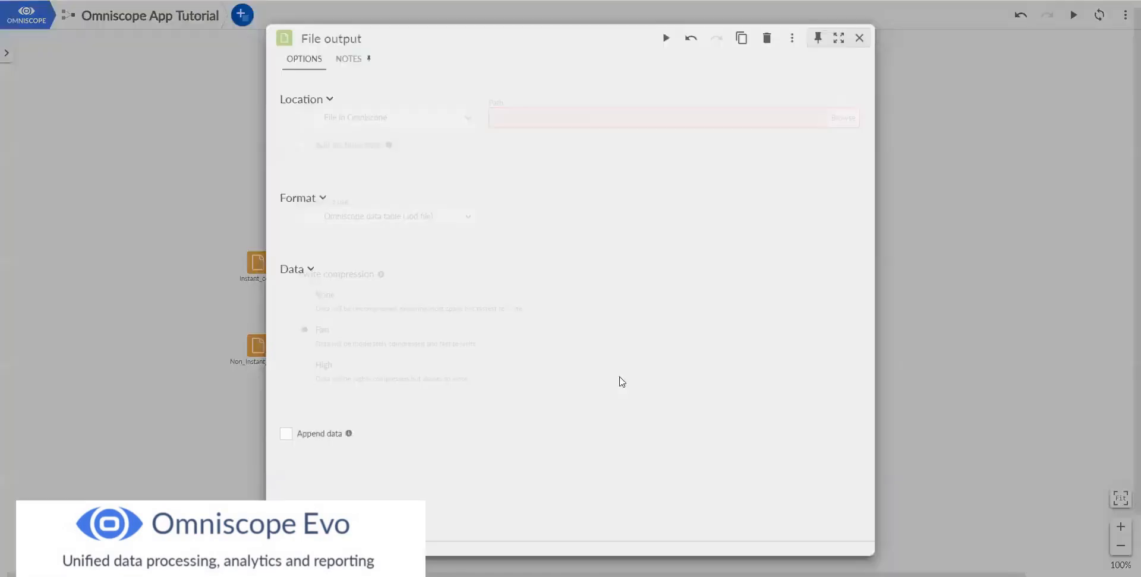
pyautogui.click(560, 122)
pyautogui.write('/home/ubuntu/omniscope-server/files/Demos/OUTPUT_Coffee_list.xlsx')
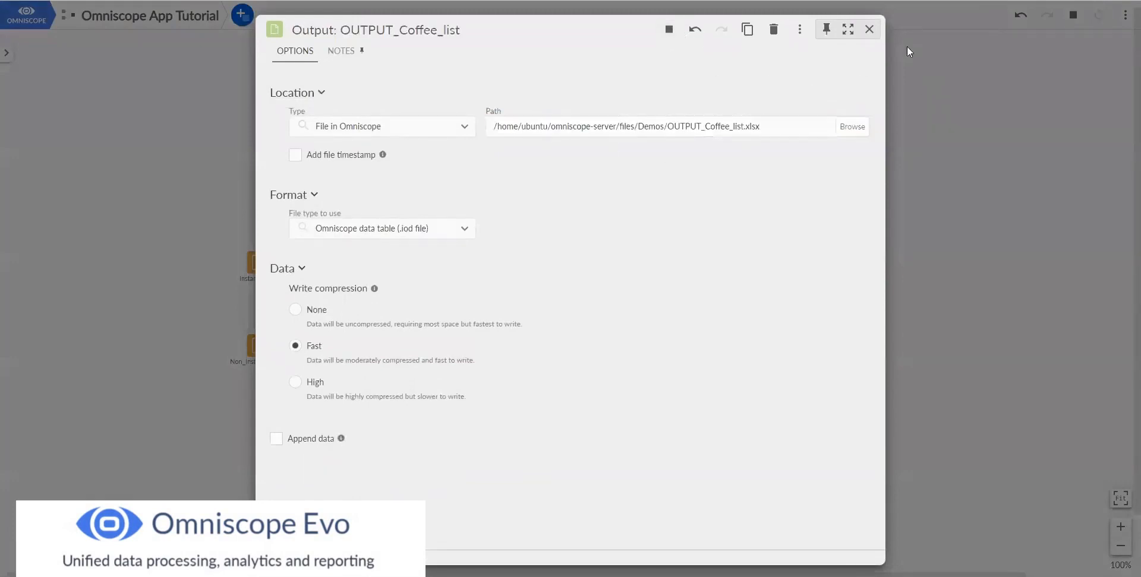
pyautogui.click(867, 30)
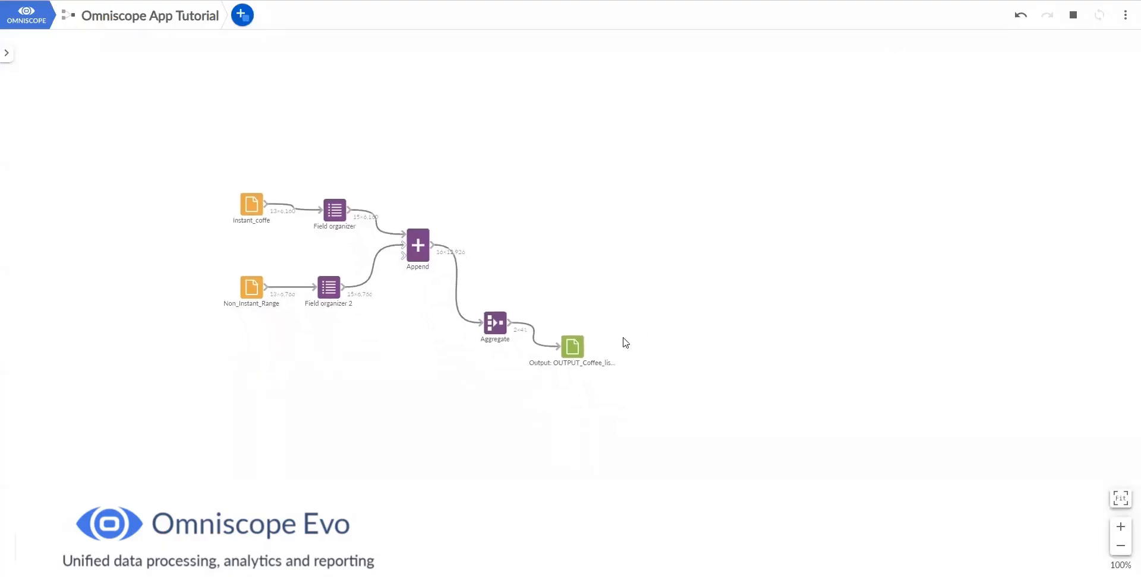
# - Rearrange the Aggregate and output blocks into a tidy layout on the canvas
pyautogui.moveTo(620, 337); pyautogui.dragTo(612, 360)
pyautogui.moveTo(584, 290); pyautogui.dragTo(581, 313)
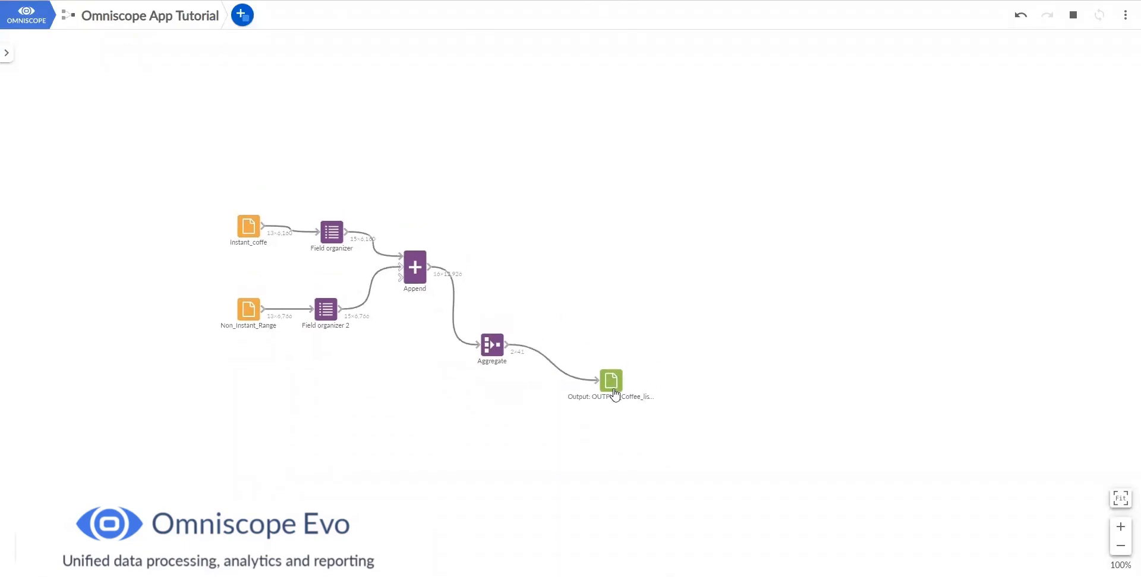
pyautogui.moveTo(612, 383)
pyautogui.mouseDown()
pyautogui.moveTo(593, 361)
pyautogui.moveTo(593, 381)
pyautogui.mouseUp()
pyautogui.moveTo(495, 354); pyautogui.dragTo(493, 304)
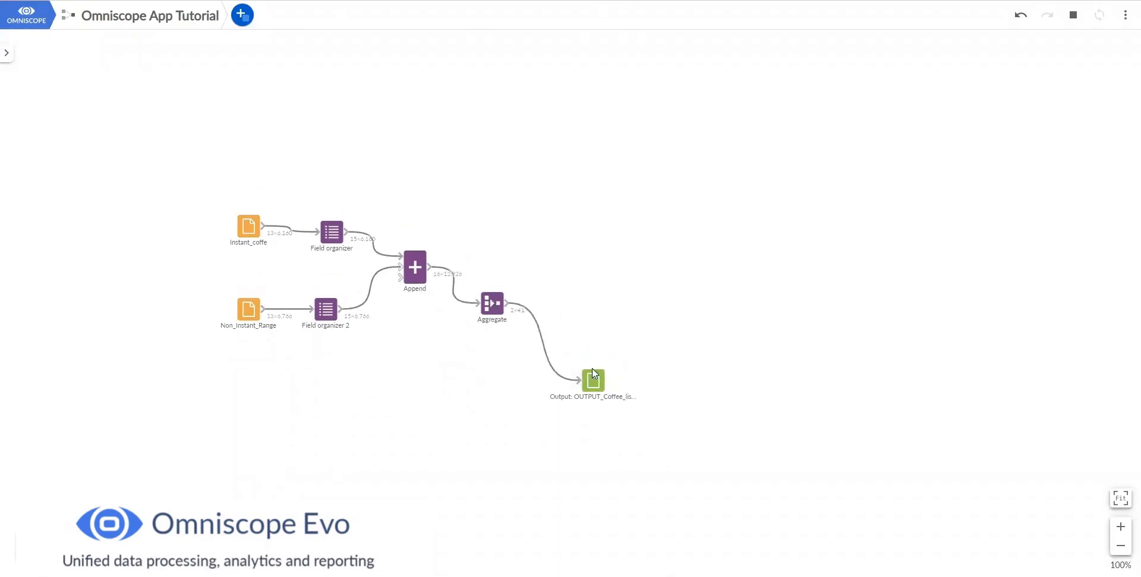
pyautogui.moveTo(594, 379); pyautogui.dragTo(594, 342)
pyautogui.moveTo(643, 249); pyautogui.dragTo(636, 265)
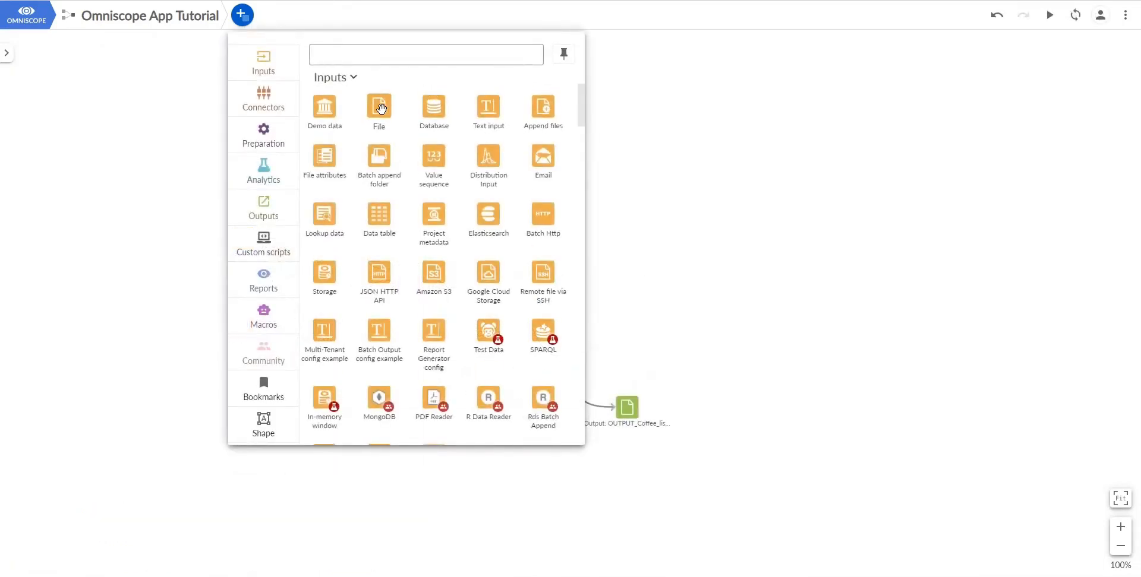
# - Add a File block loading Mapping_File_Origins.xlsx and run it
pyautogui.moveTo(381, 107); pyautogui.dragTo(555, 262)
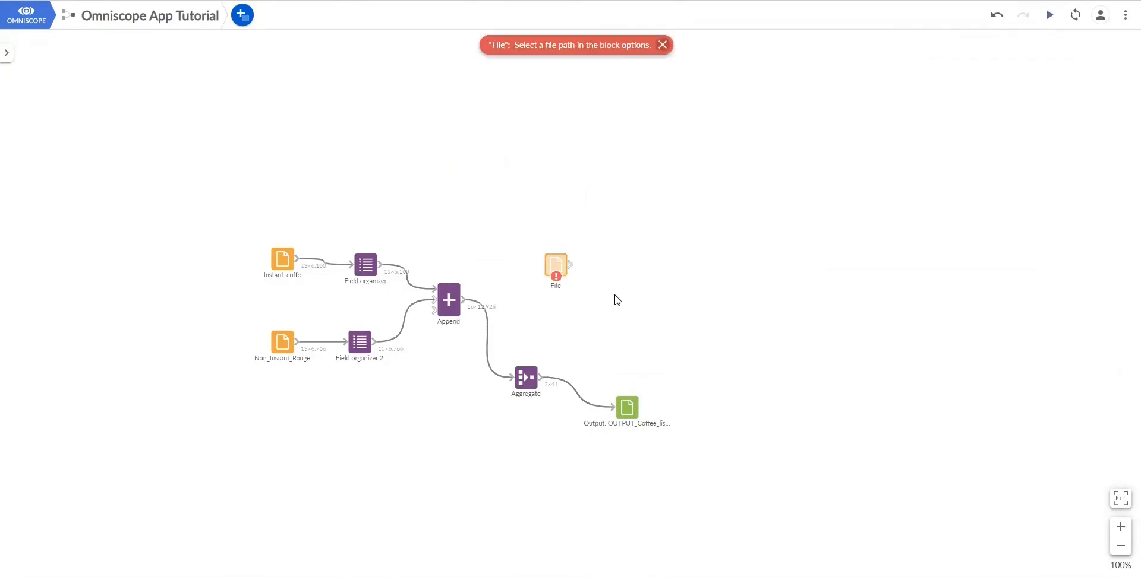
pyautogui.click(558, 274)
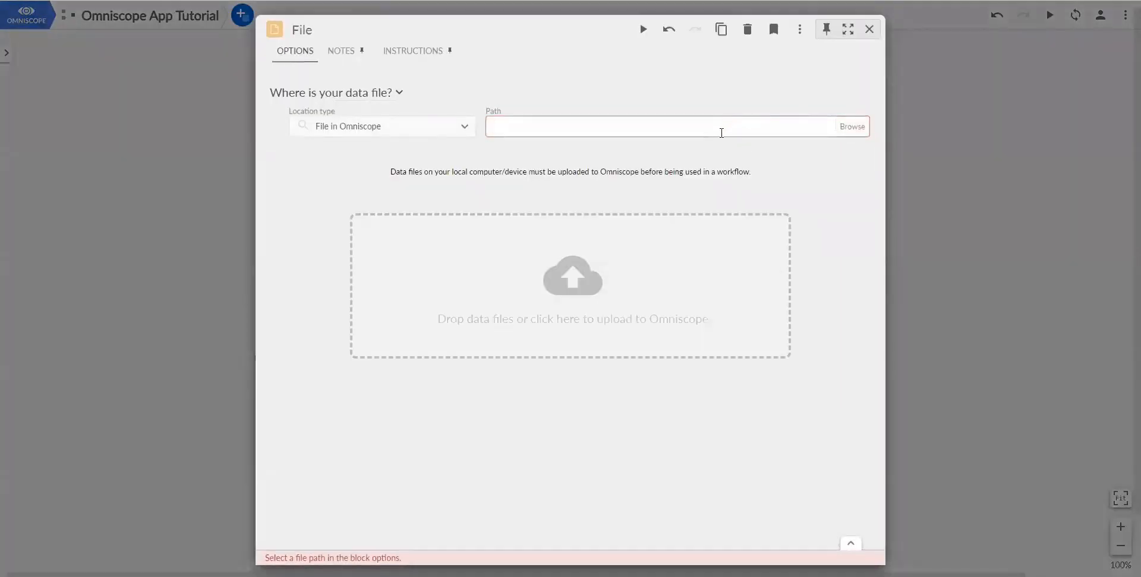
pyautogui.write('/home/ubuntu/omniscope-server/files/Demos/data sources/Mapping_File_Origins.xlsx')
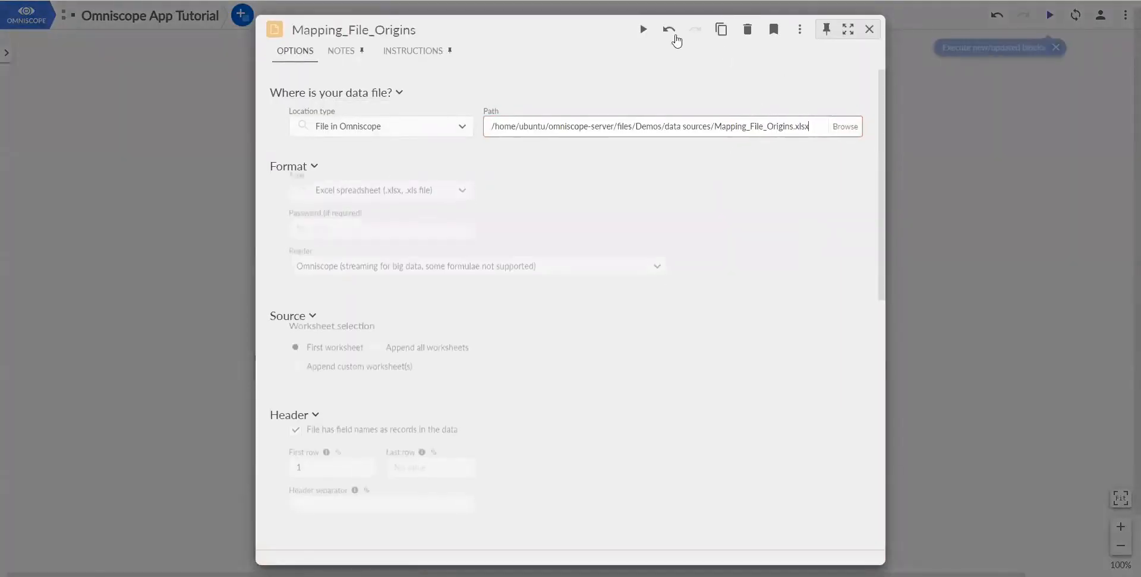
pyautogui.click(644, 30)
pyautogui.click(868, 29)
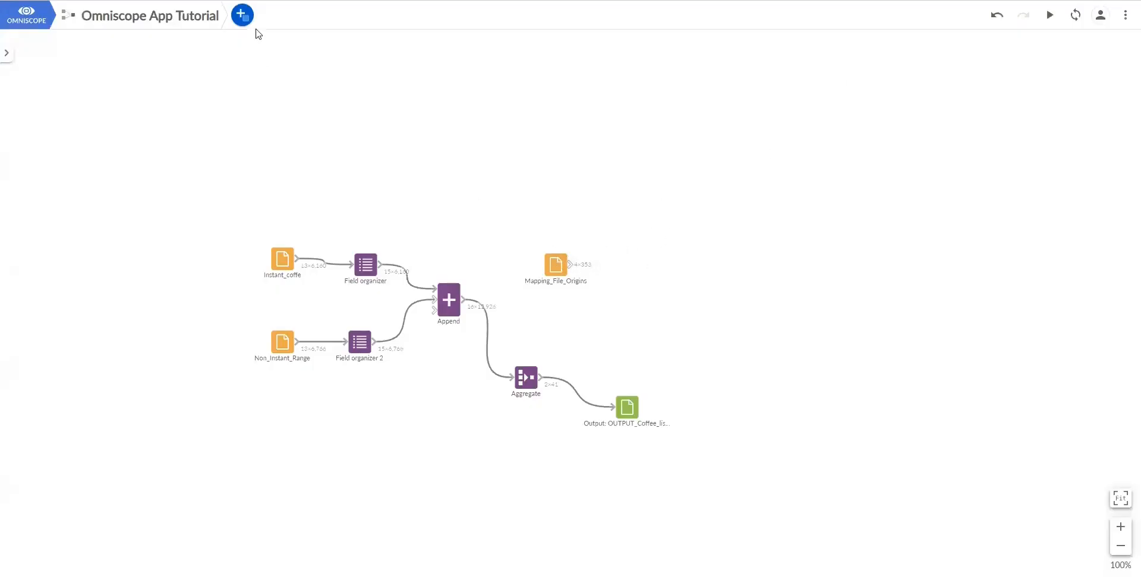
# - Check the 353 origin records in the DATA view, then show the Preparation blocks
pyautogui.click(552, 256)
pyautogui.click(334, 51)
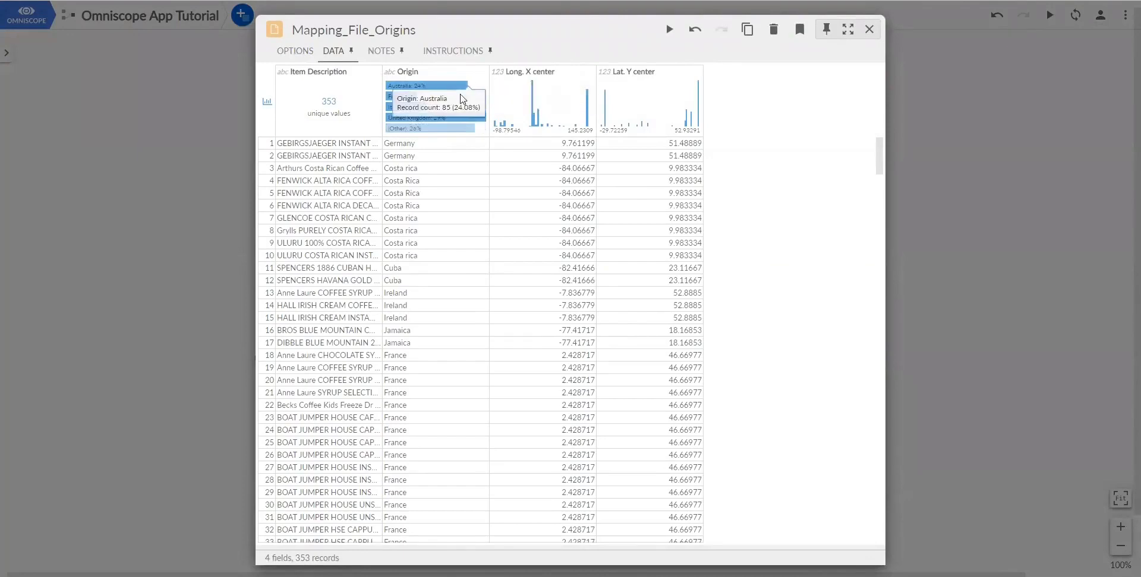
pyautogui.click(868, 30)
pyautogui.click(241, 15)
pyautogui.click(267, 133)
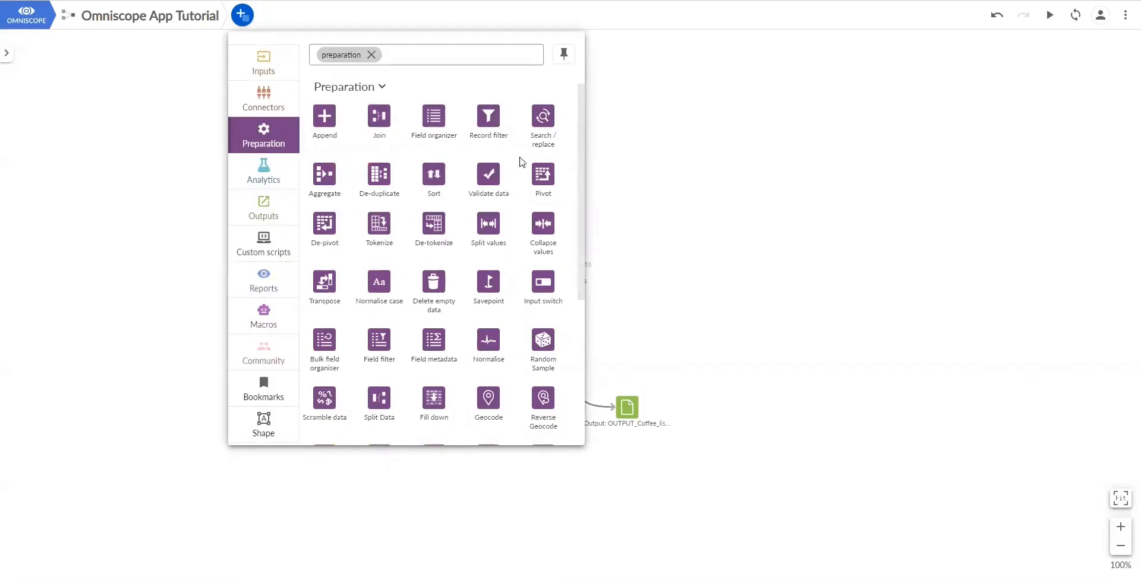
# - Attach a Normalise case block to Mapping_File_Origins, title-casing Item Description and Origin, and run it
pyautogui.write('norma')
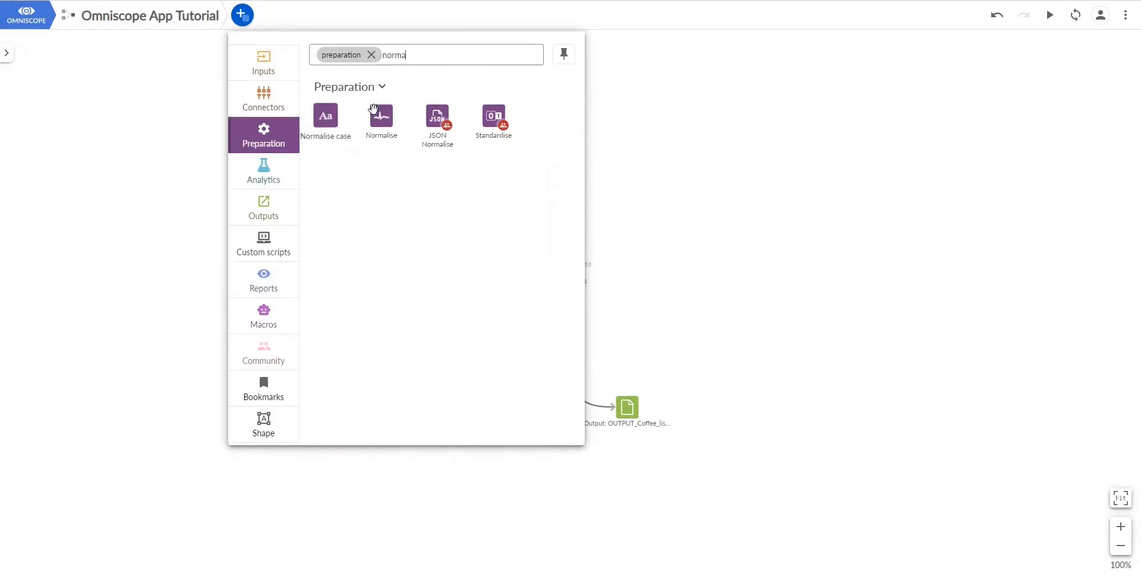
pyautogui.moveTo(373, 109); pyautogui.dragTo(632, 272)
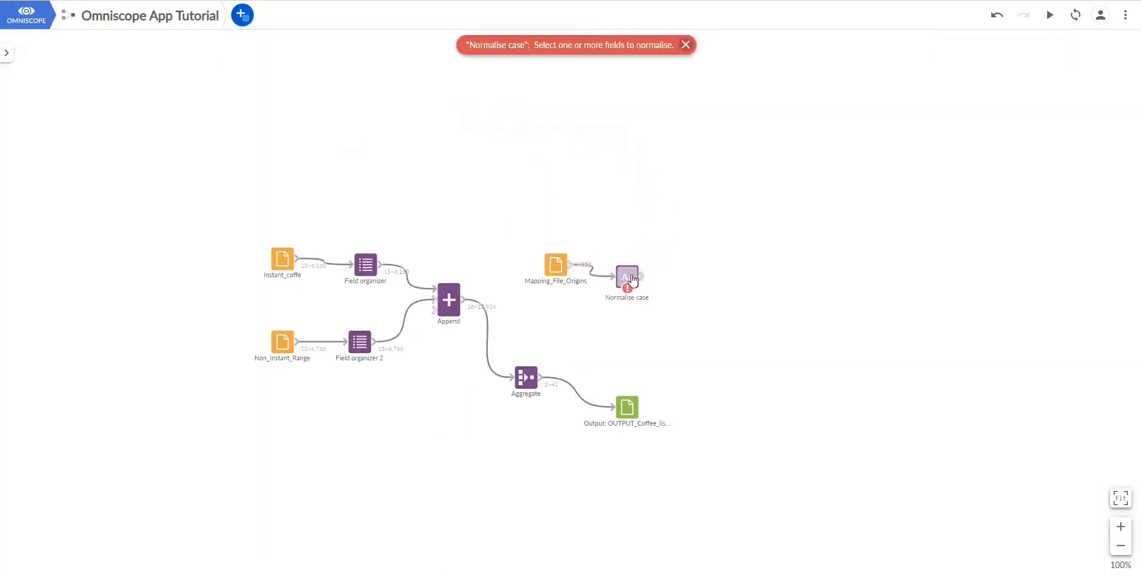
pyautogui.click(631, 279)
pyautogui.click(321, 196)
pyautogui.click(297, 264)
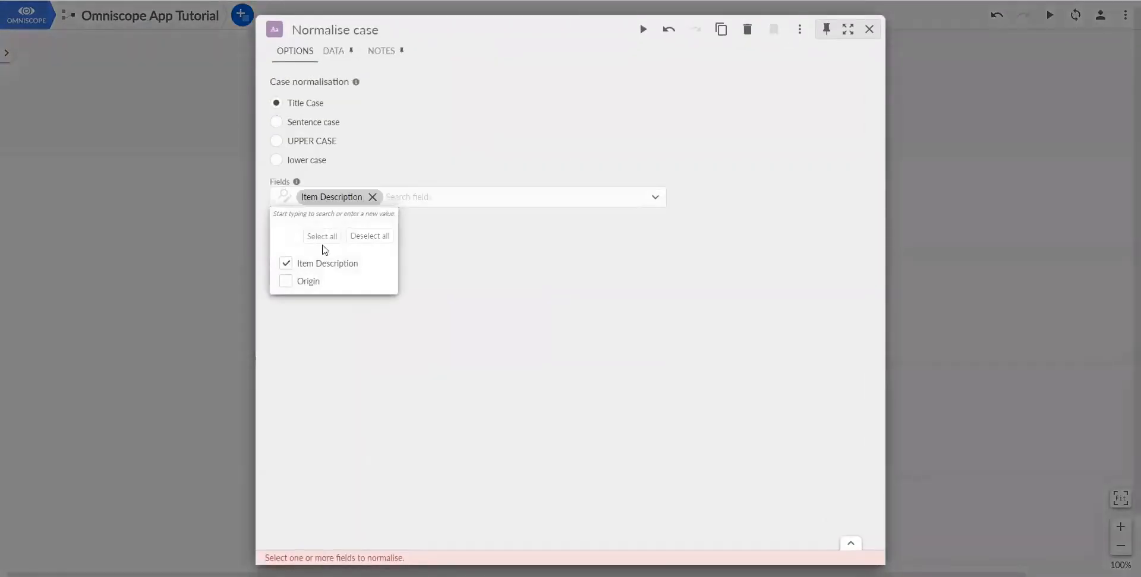
pyautogui.click(291, 281)
pyautogui.click(643, 29)
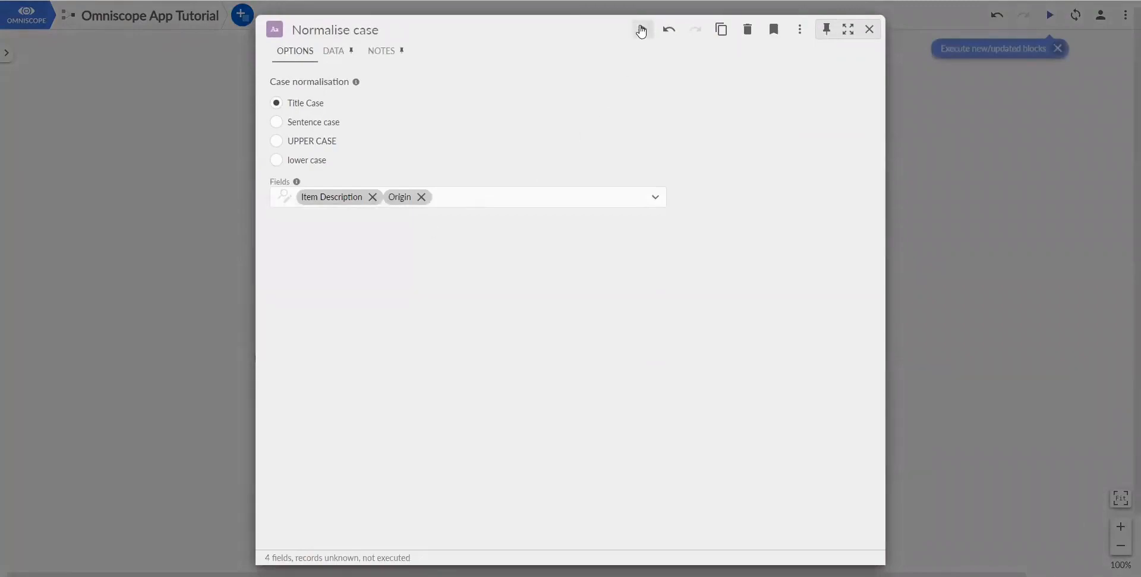
pyautogui.click(989, 134)
# - Add a De-duplicate block after Normalise case and run it, giving 353 unique records and 0 duplicates
pyautogui.click(241, 17)
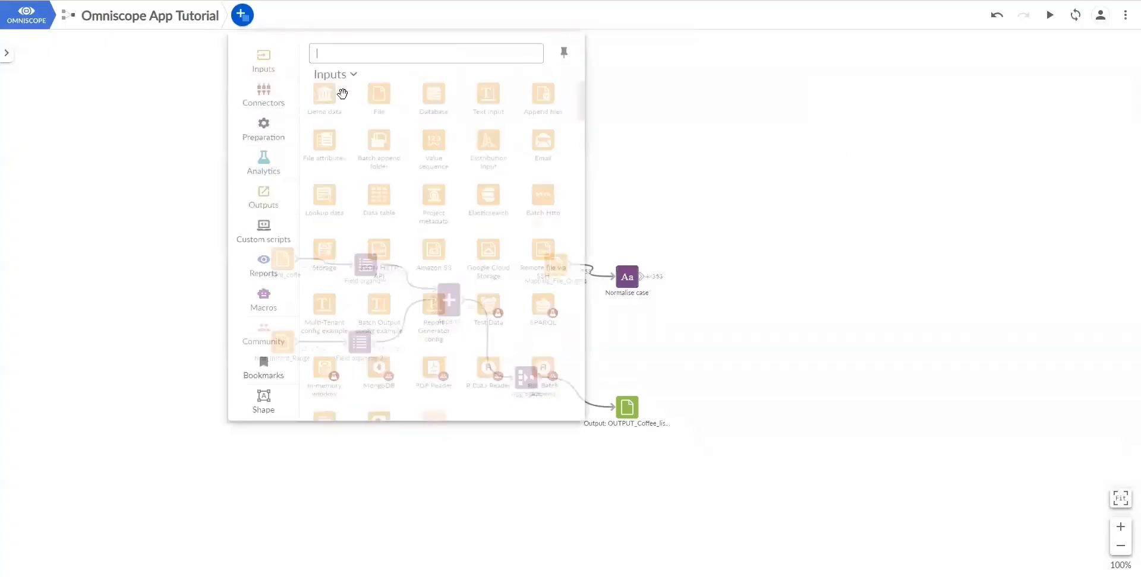
pyautogui.write('de')
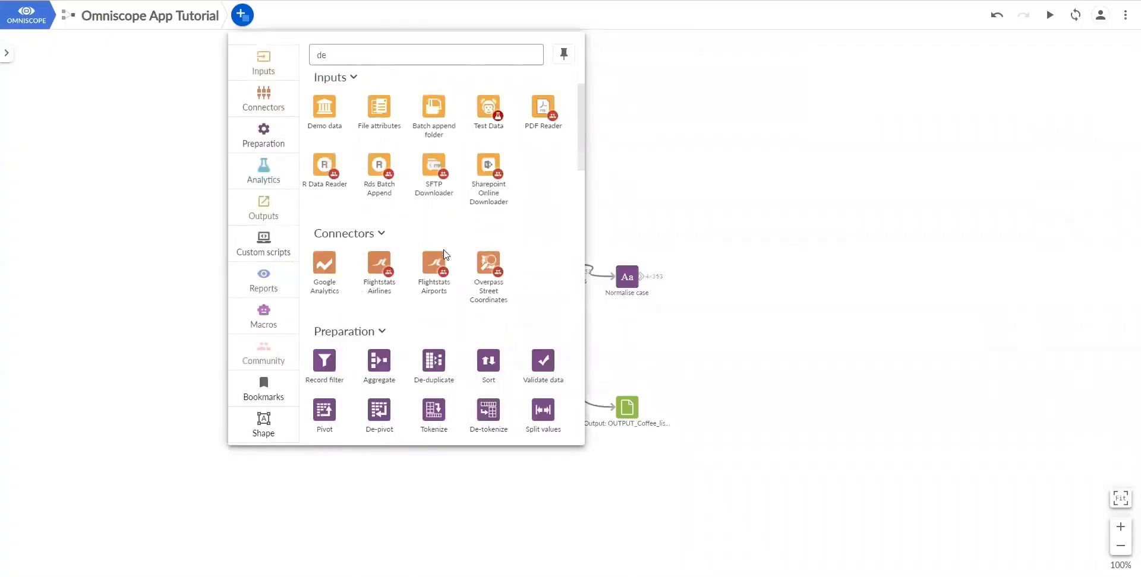
pyautogui.scroll(-1, 447, 257)
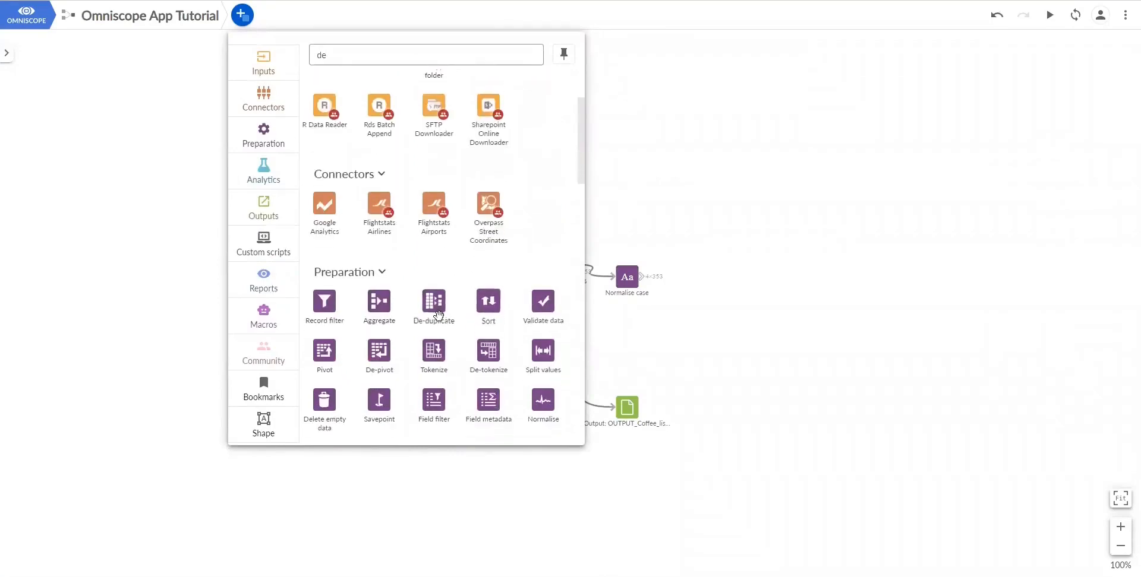
pyautogui.click(438, 310)
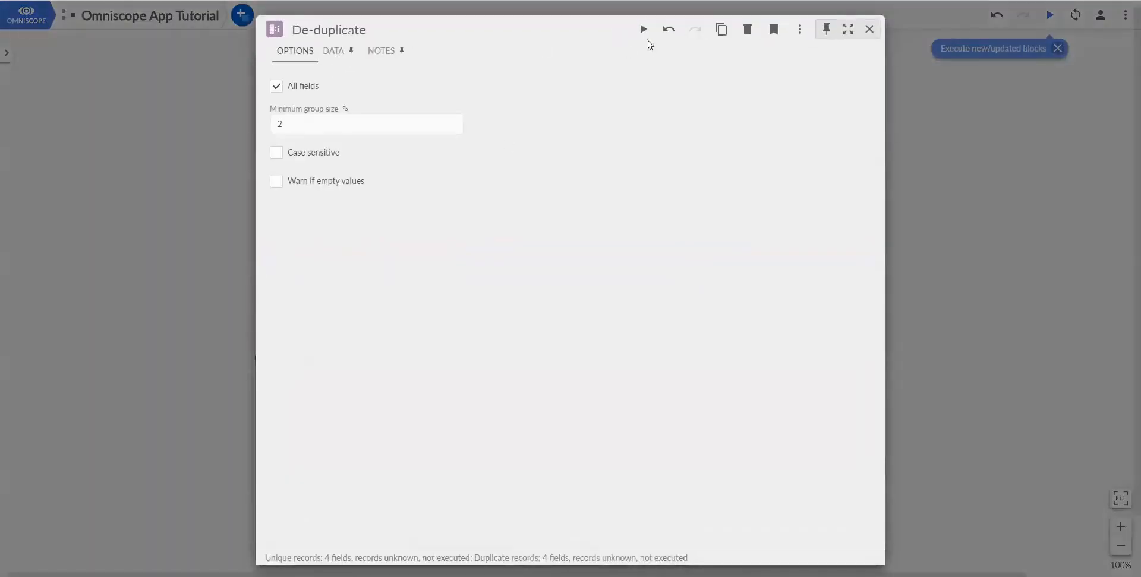
pyautogui.click(643, 29)
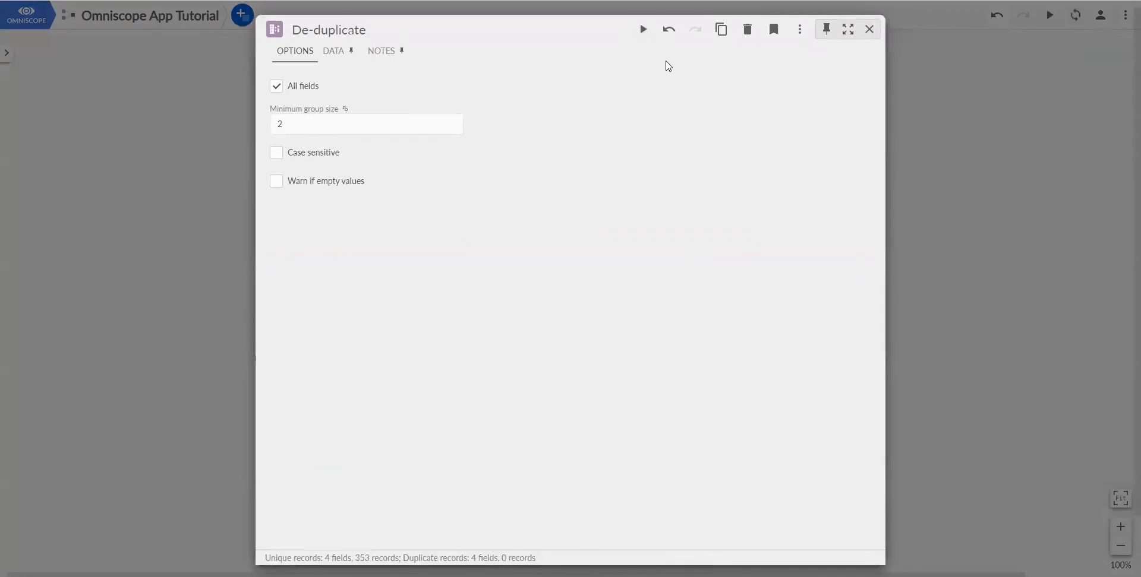
pyautogui.click(976, 132)
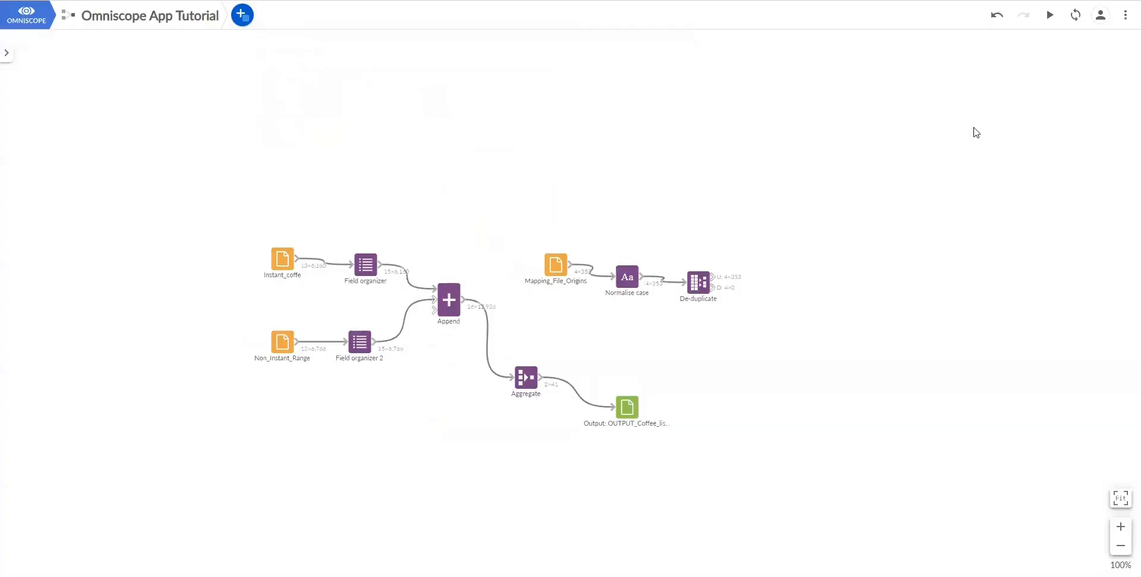
# - Place a Join block with Append as input 1 and De-duplicate as input 2, and open its options
pyautogui.click(242, 16)
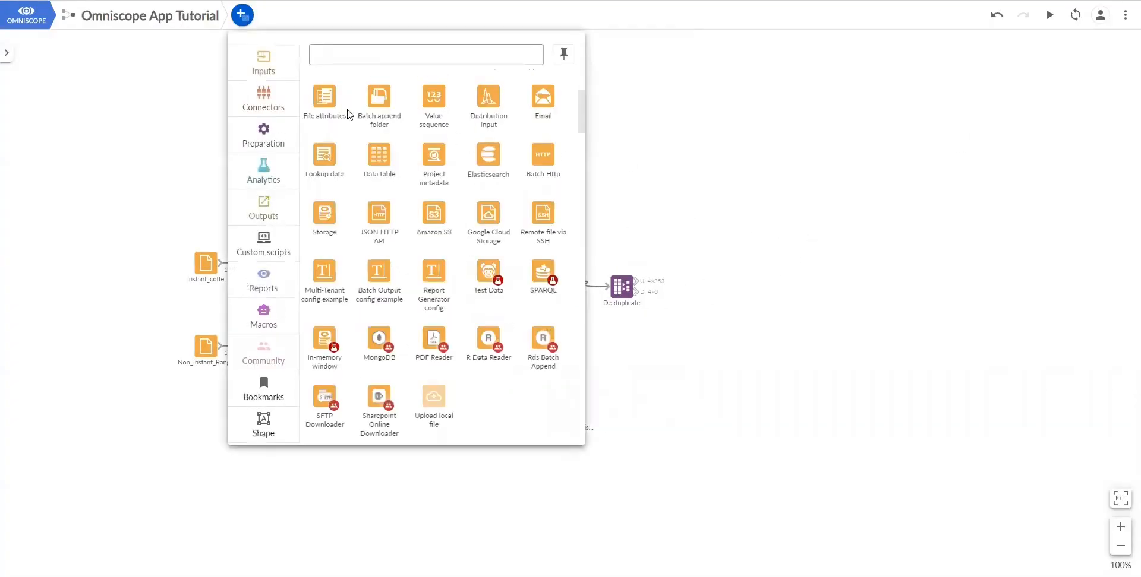
pyautogui.click(263, 142)
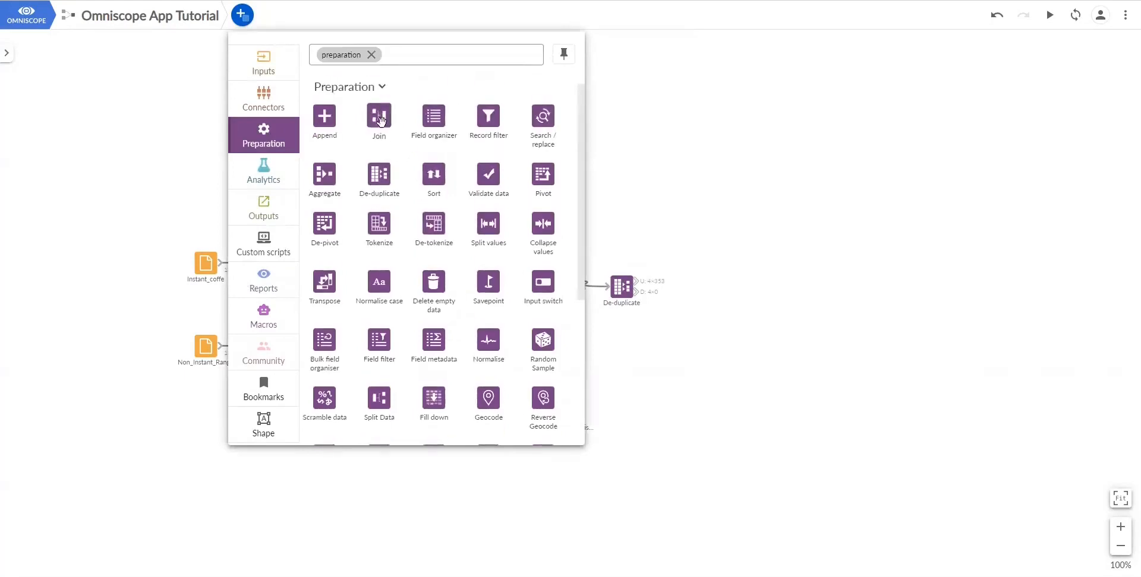
pyautogui.moveTo(390, 125); pyautogui.dragTo(641, 215)
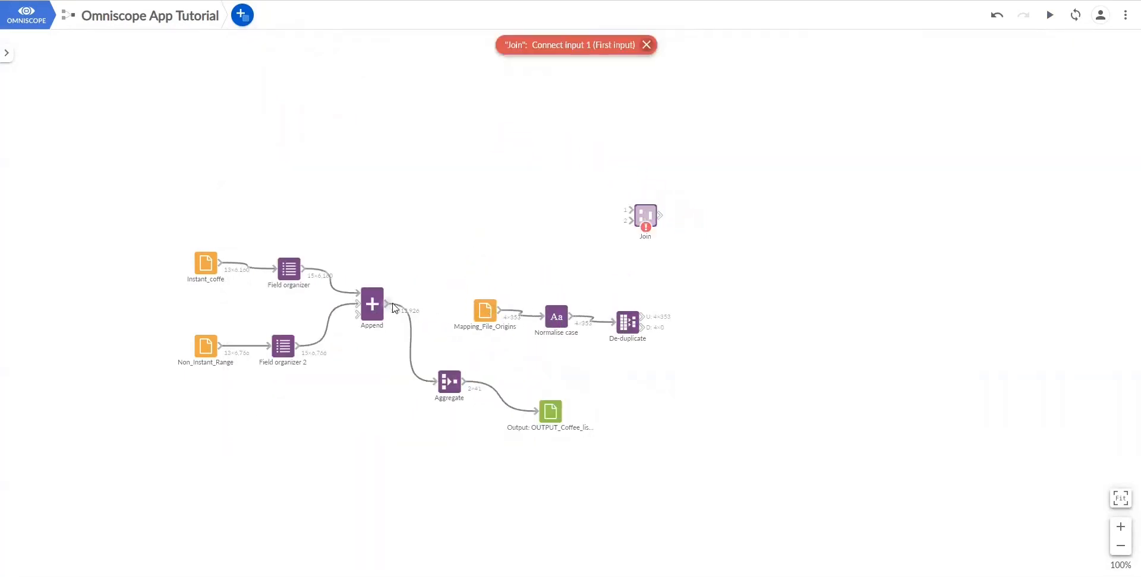
pyautogui.moveTo(393, 308); pyautogui.dragTo(630, 210)
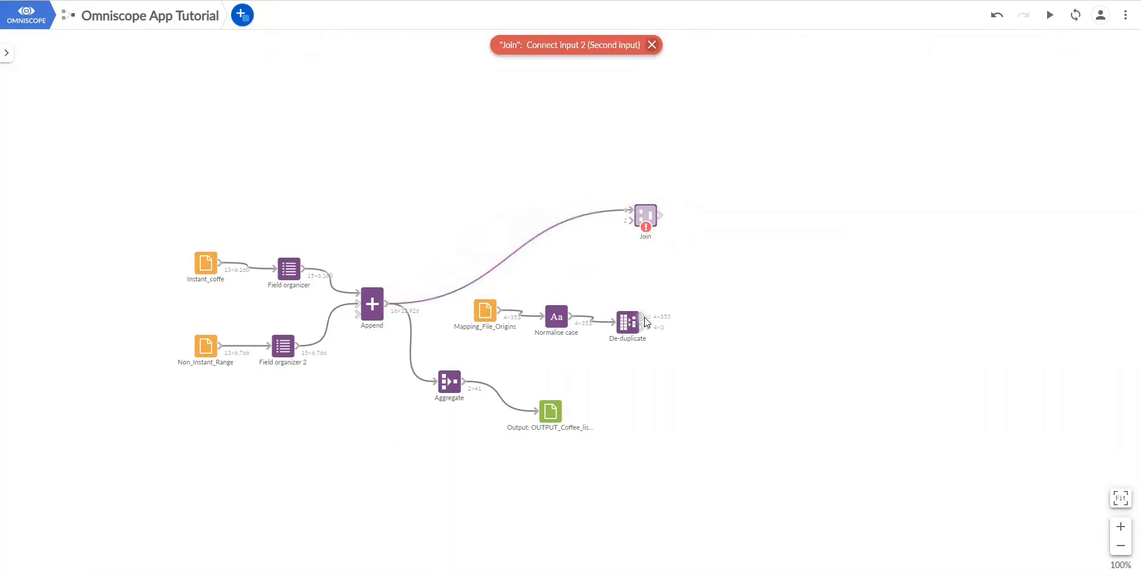
pyautogui.moveTo(648, 320); pyautogui.dragTo(630, 221)
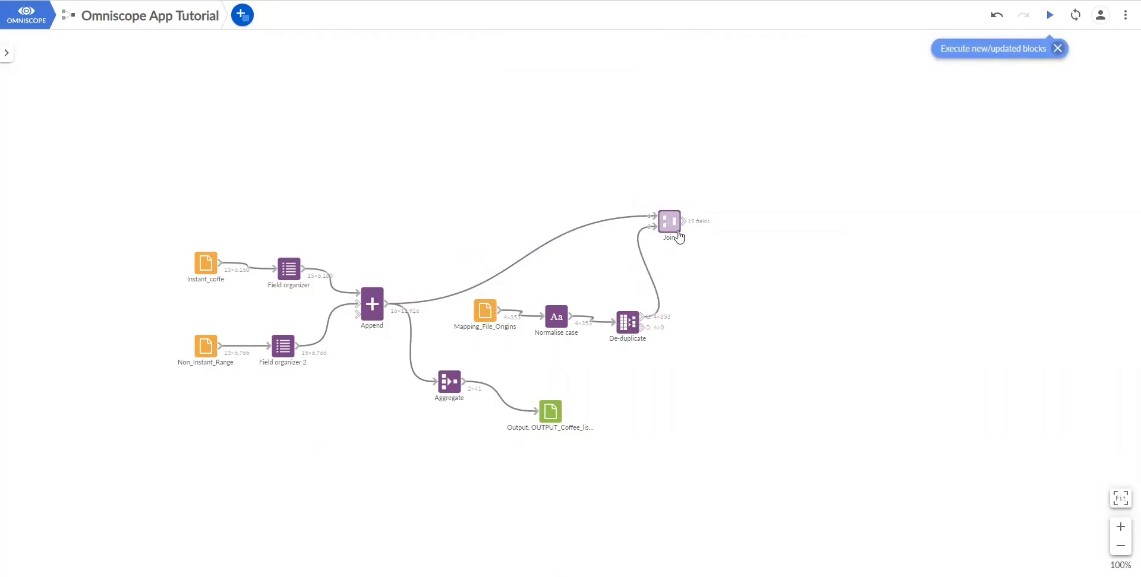
pyautogui.click(669, 222)
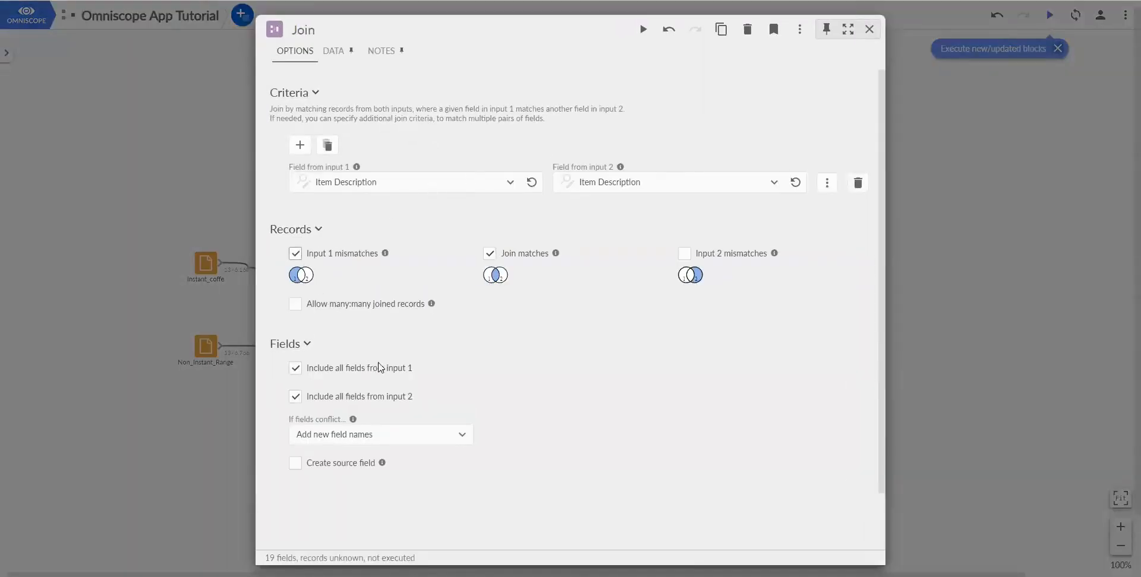
# - Run the Join, merging 12,926 records with 0 non-matching left records, and view the result
pyautogui.click(643, 31)
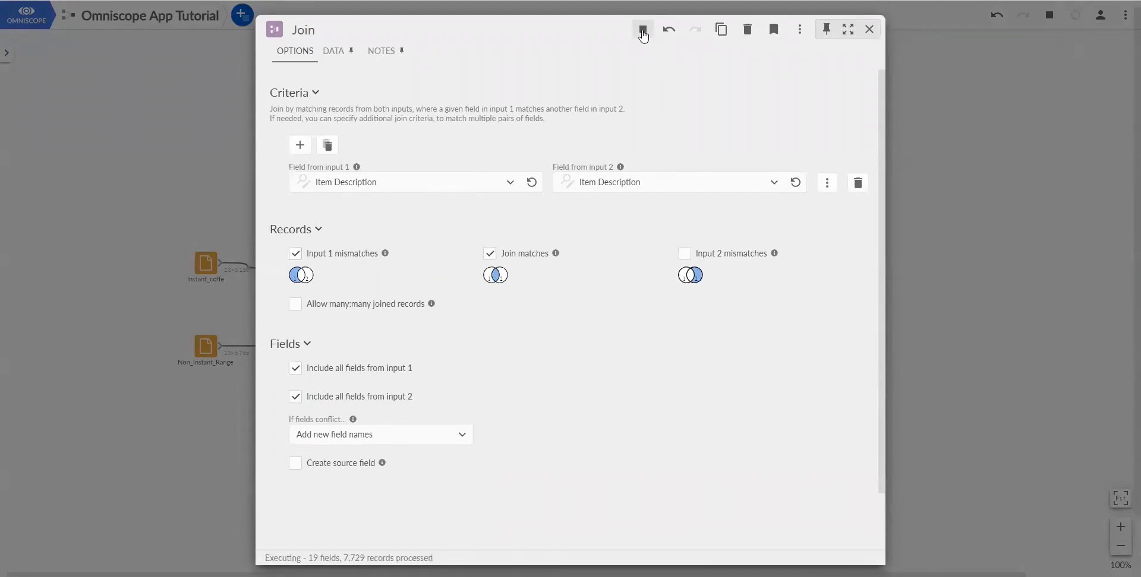
pyautogui.click(328, 54)
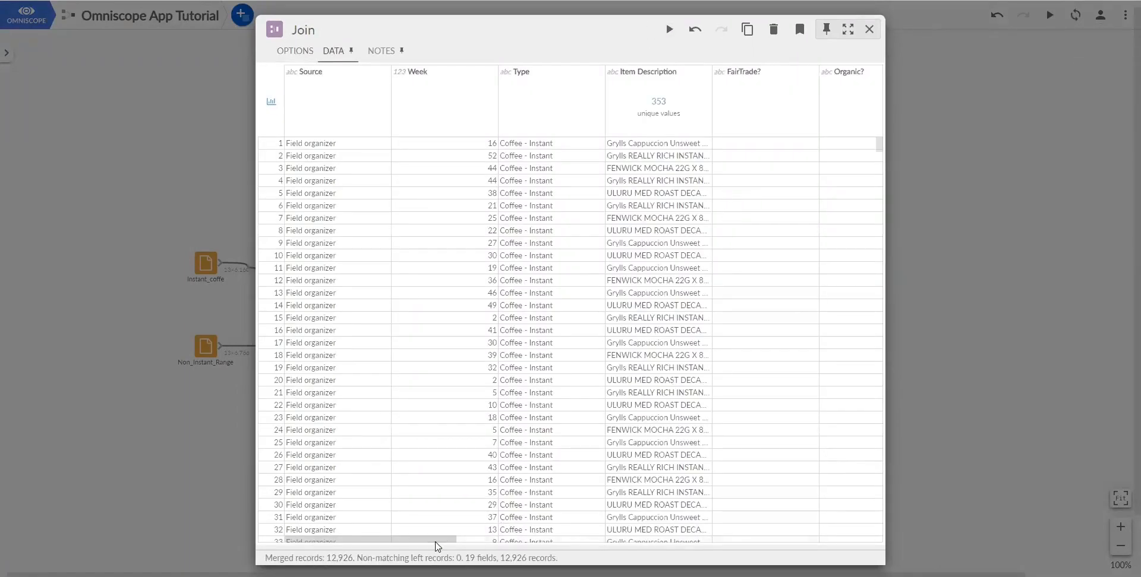
pyautogui.moveTo(450, 540); pyautogui.dragTo(405, 537)
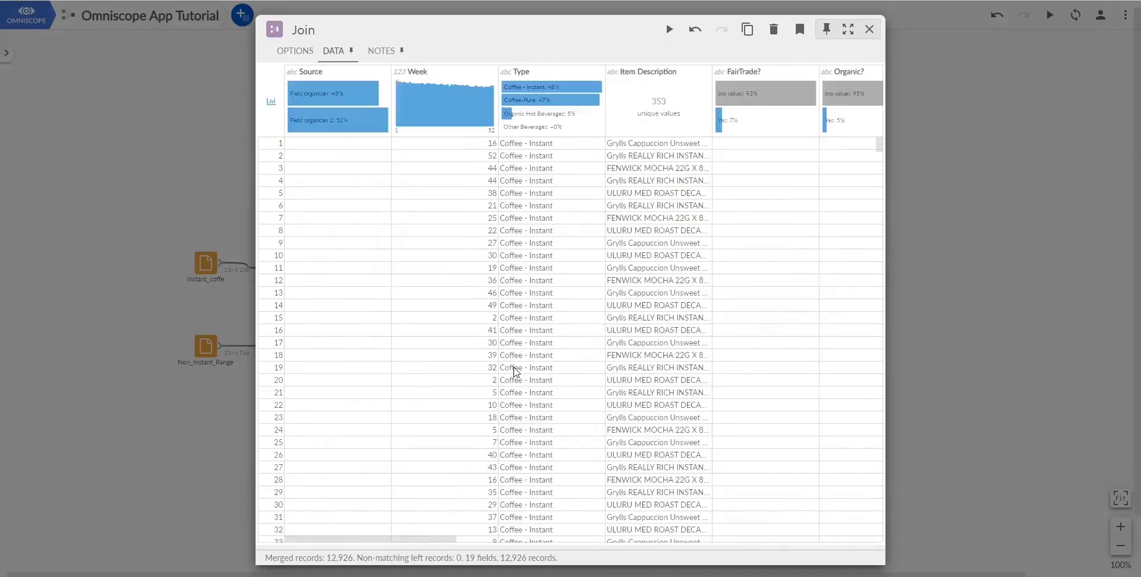
pyautogui.click(1015, 186)
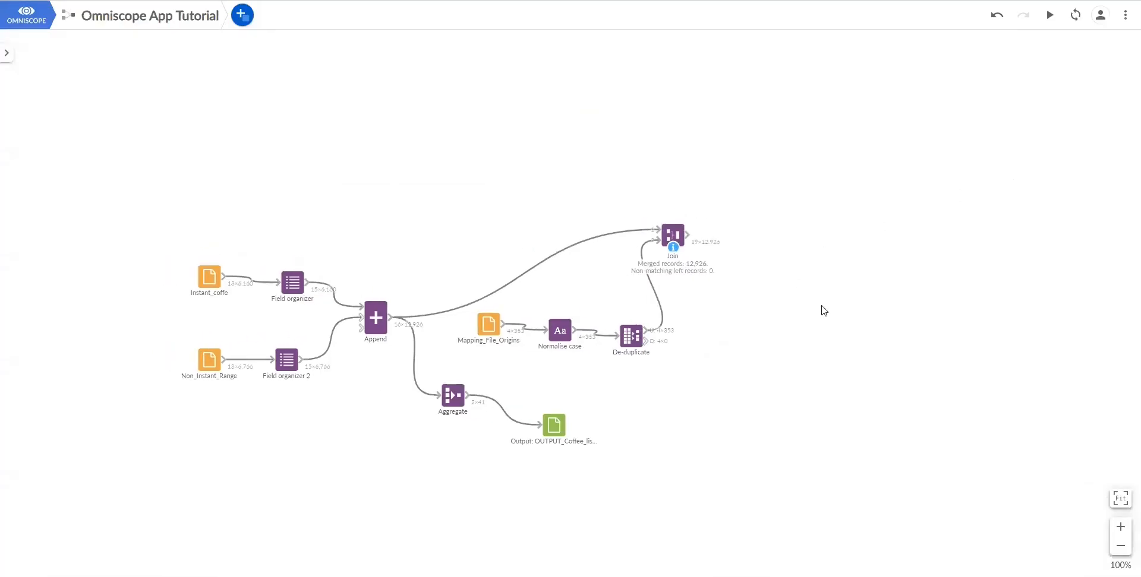
# - Reopen the Join data to inspect the FairTrade? and Organic? columns
pyautogui.click(682, 250)
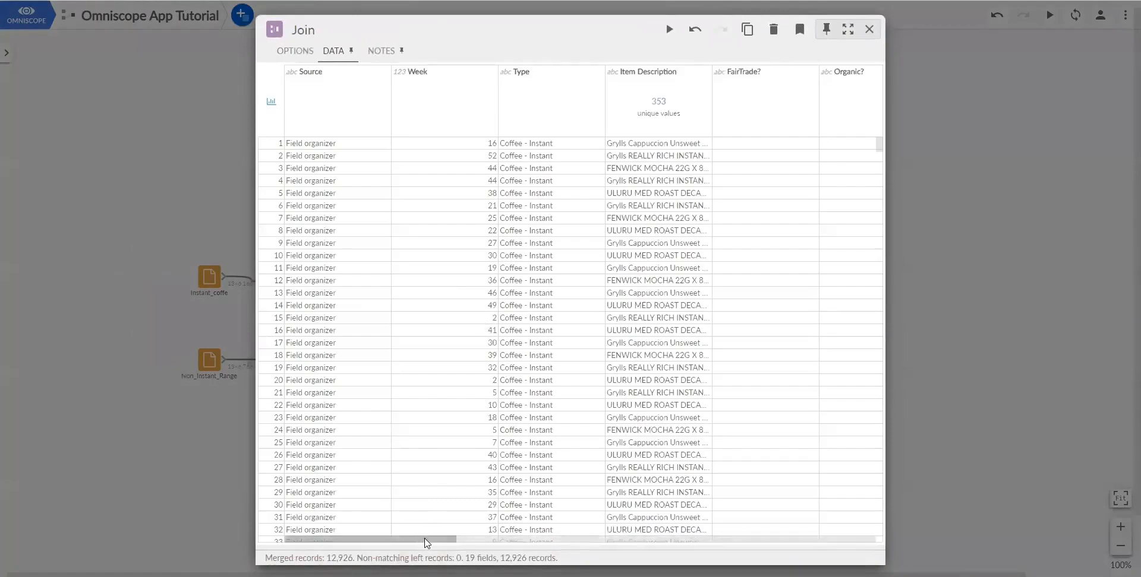
pyautogui.moveTo(422, 535); pyautogui.dragTo(498, 538)
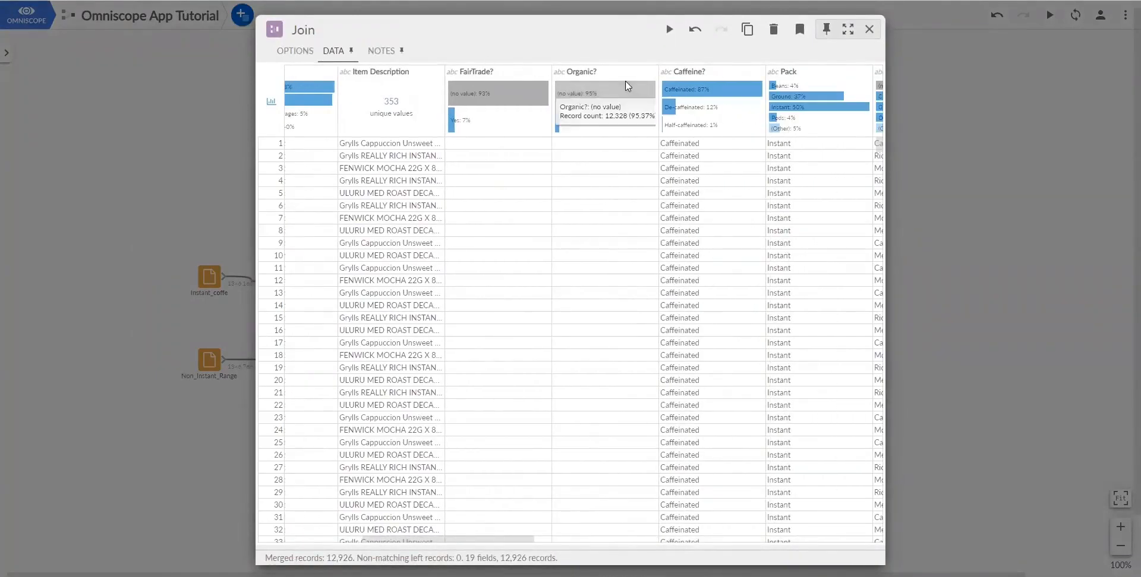
pyautogui.moveTo(558, 93)
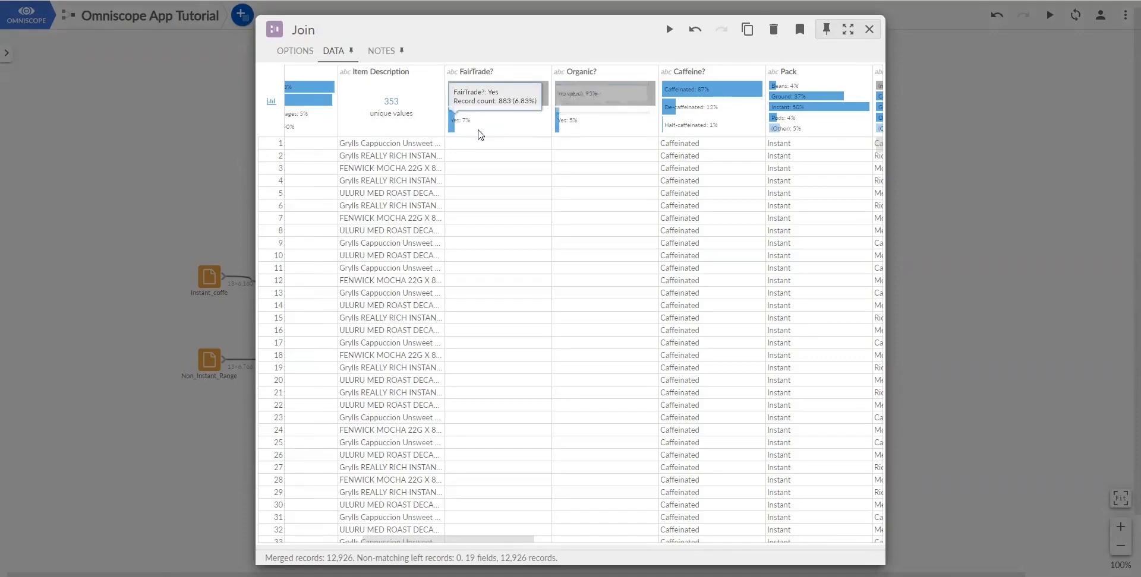
pyautogui.click(870, 30)
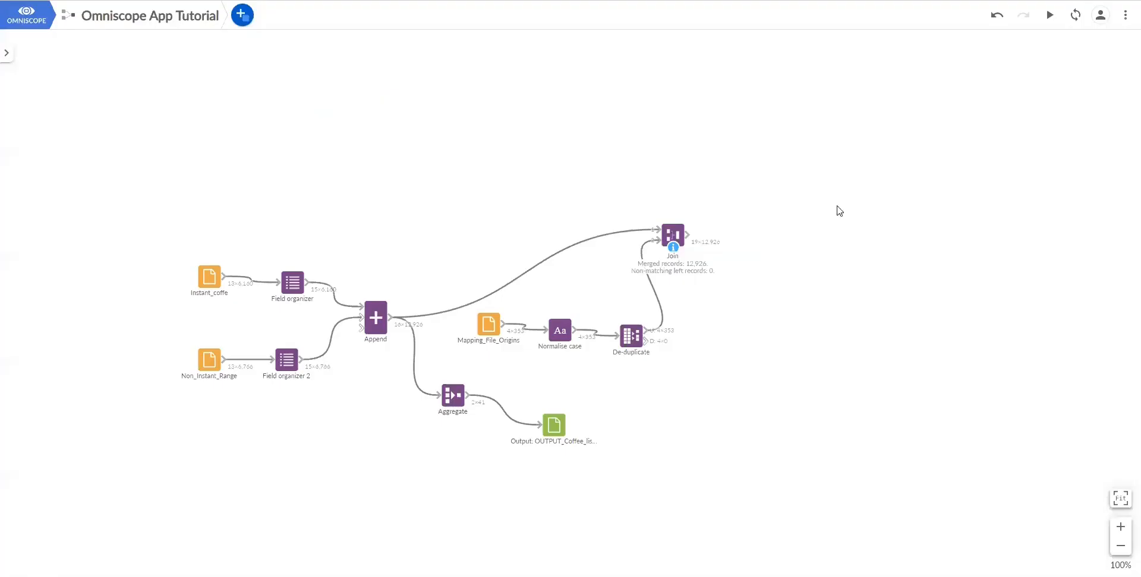
# - Add a Search / replace block after Join with an empty search value and No as replacement
pyautogui.click(242, 15)
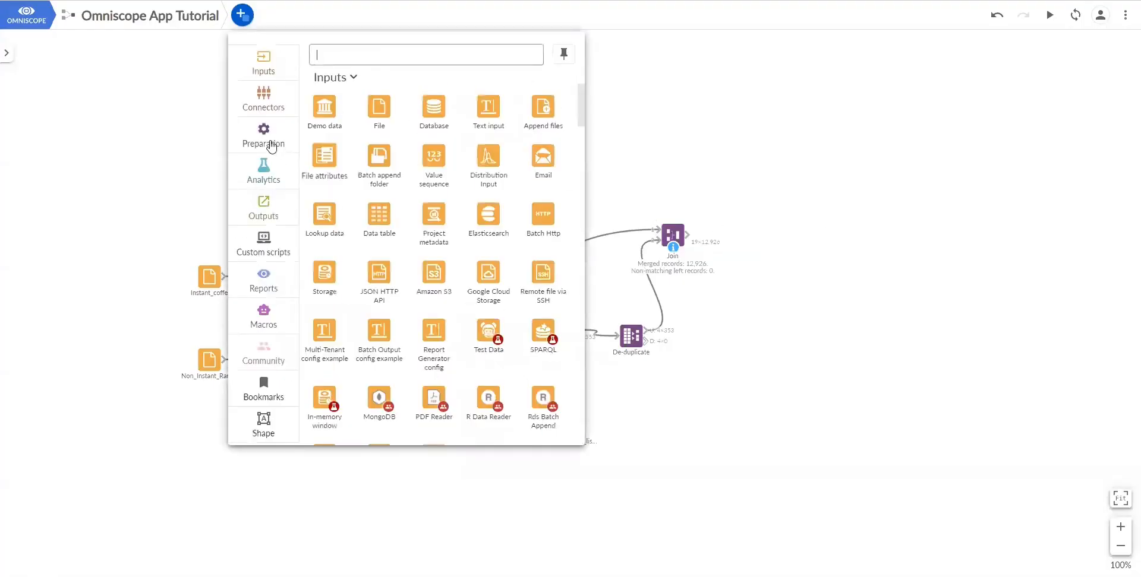
pyautogui.click(264, 140)
pyautogui.moveTo(543, 118); pyautogui.dragTo(752, 221)
pyautogui.click(752, 226)
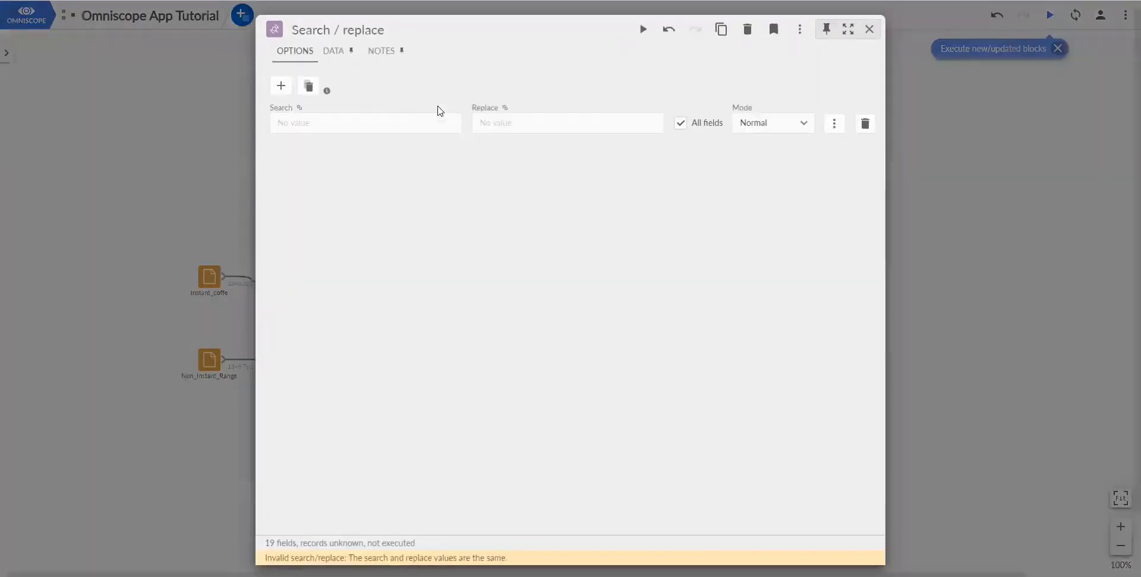
pyautogui.click(293, 126)
pyautogui.click(351, 165)
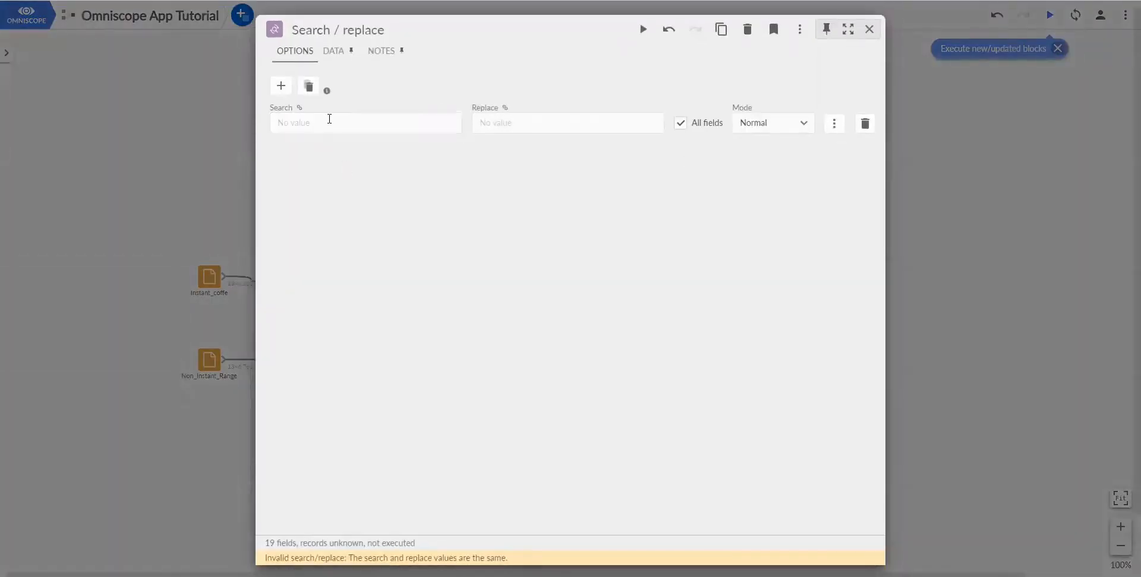
pyautogui.click(548, 121)
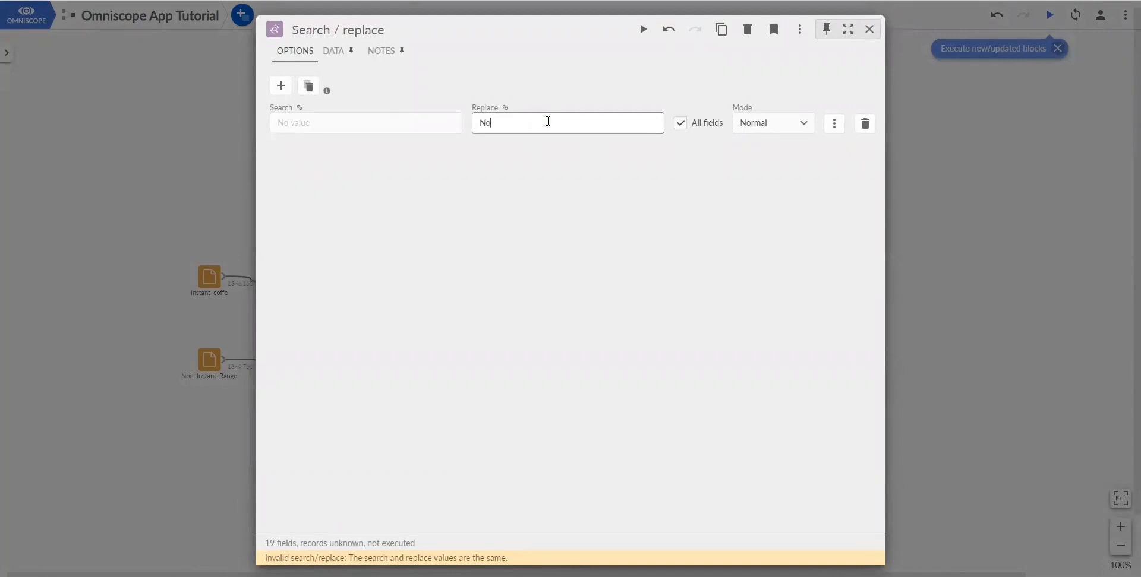
# - Enable Match entire cell and limit replacement to the FairTrade? and Organic? fields
pyautogui.click(832, 124)
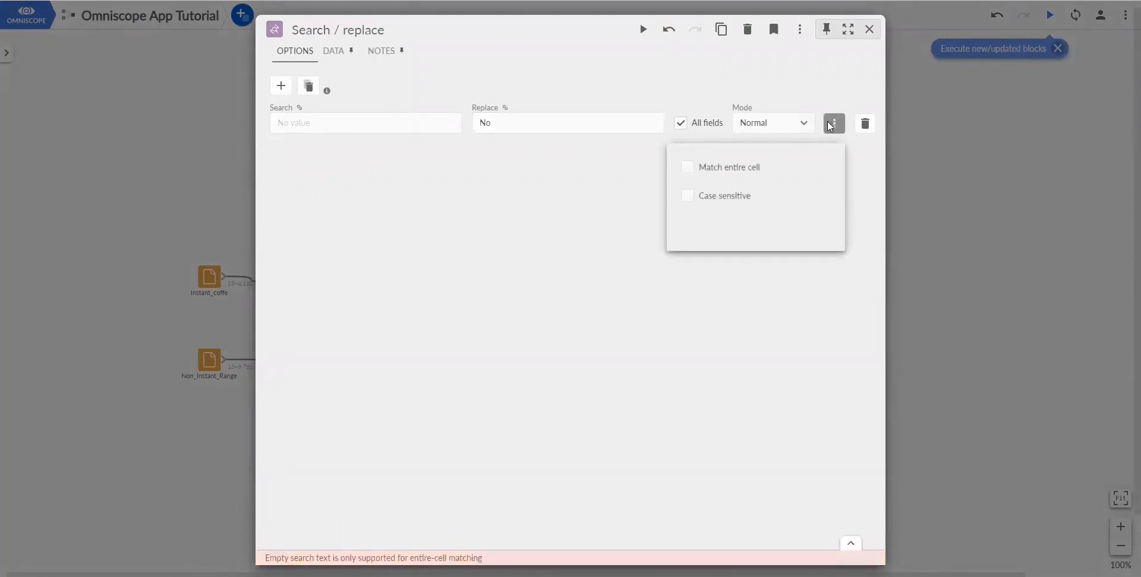
pyautogui.click(687, 168)
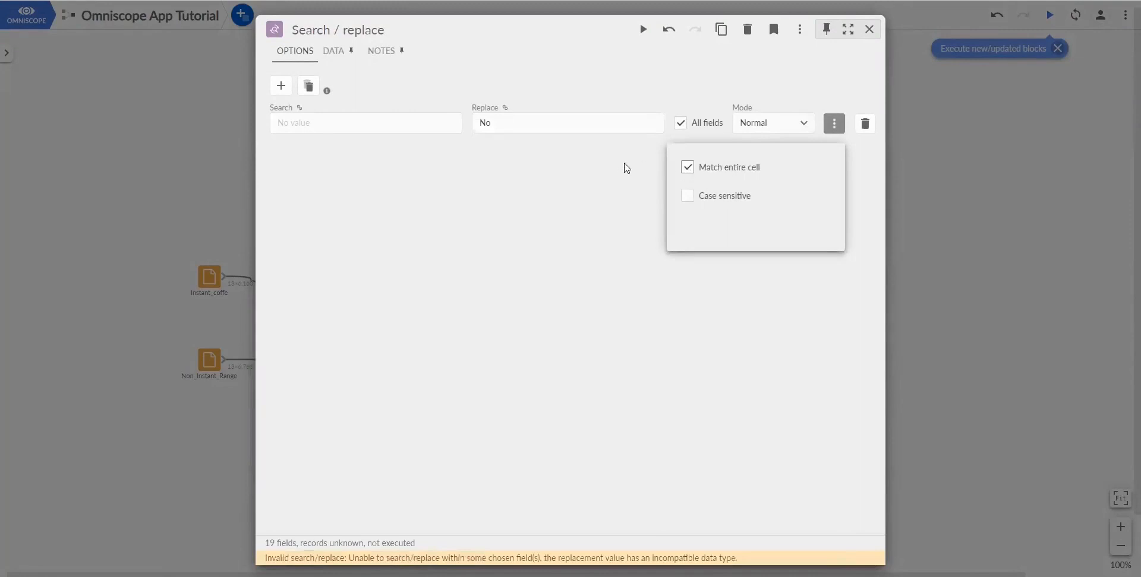
pyautogui.click(618, 165)
pyautogui.click(680, 125)
pyautogui.click(681, 126)
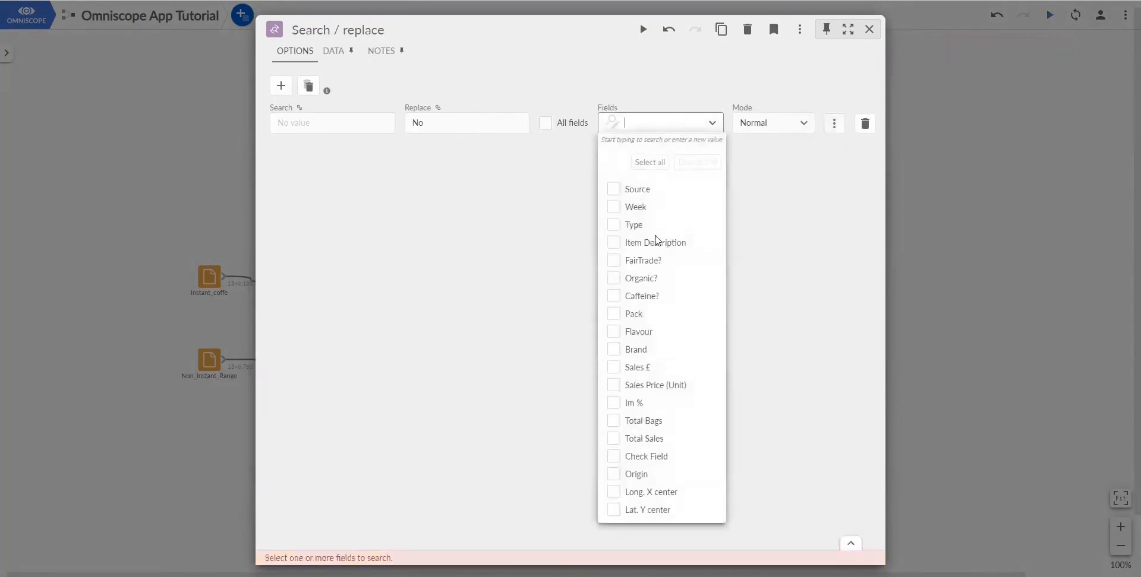
pyautogui.click(614, 279)
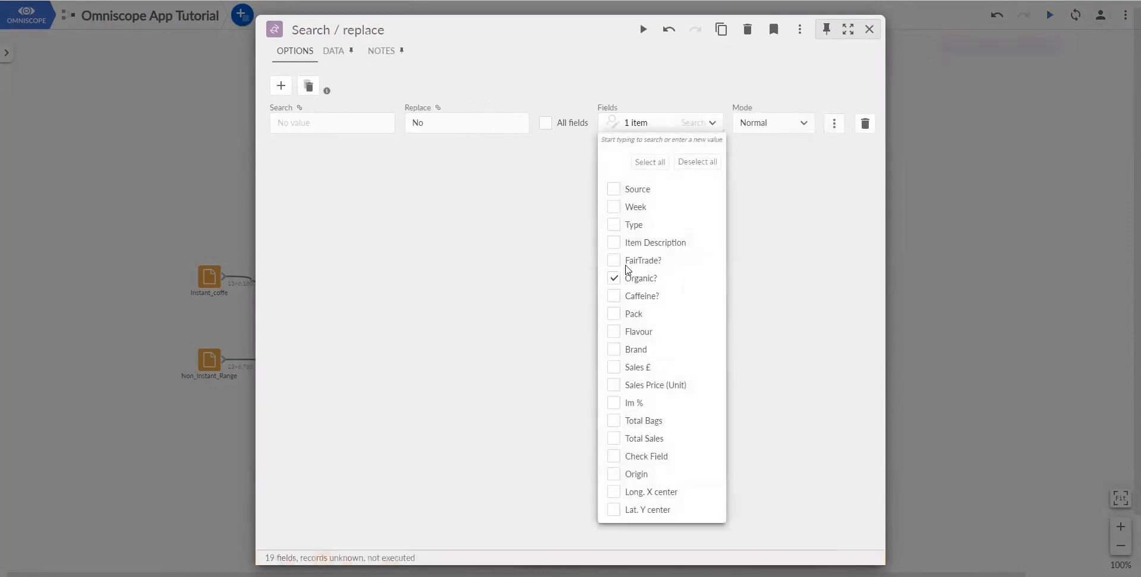
pyautogui.click(615, 261)
pyautogui.click(833, 202)
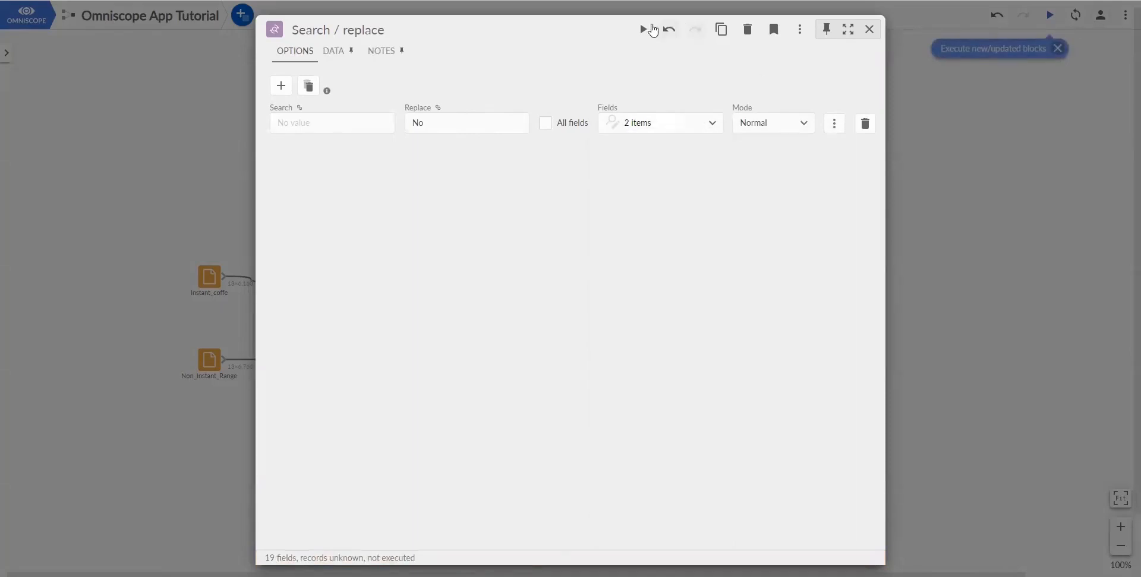
# - Run the replacement, making 24,371 replacements, and review the updated data
pyautogui.click(642, 29)
pyautogui.click(334, 51)
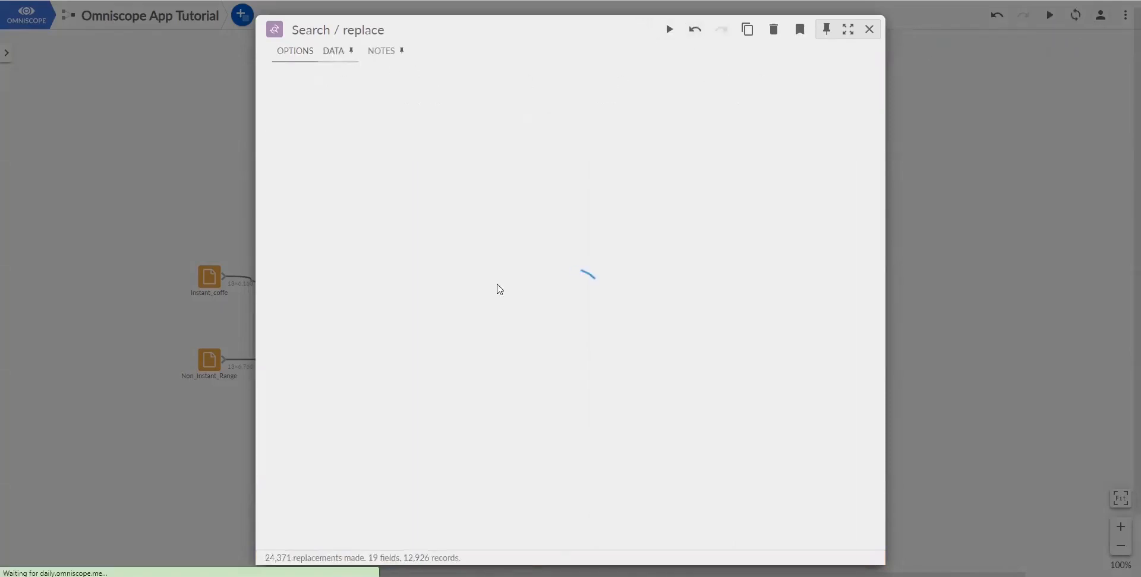
pyautogui.moveTo(375, 542); pyautogui.dragTo(474, 545)
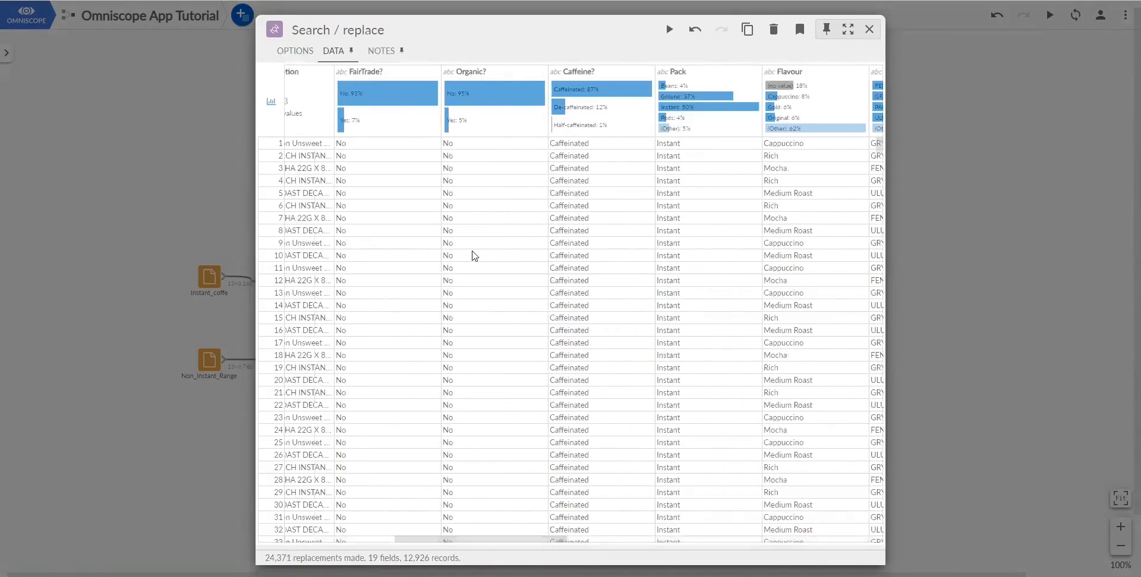
pyautogui.scroll(-10, 468, 305)
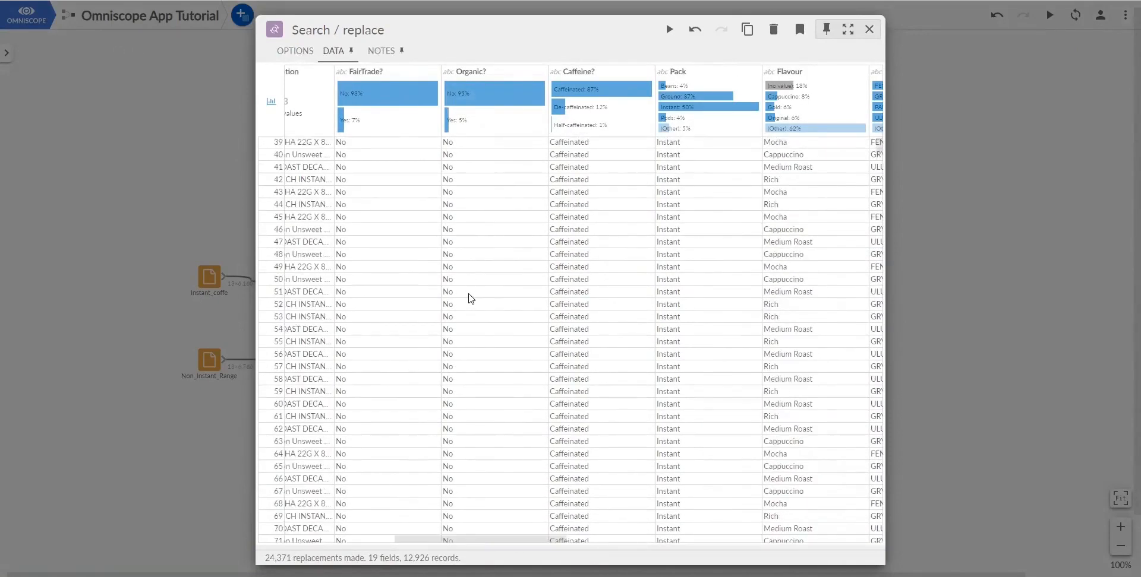
pyautogui.click(970, 211)
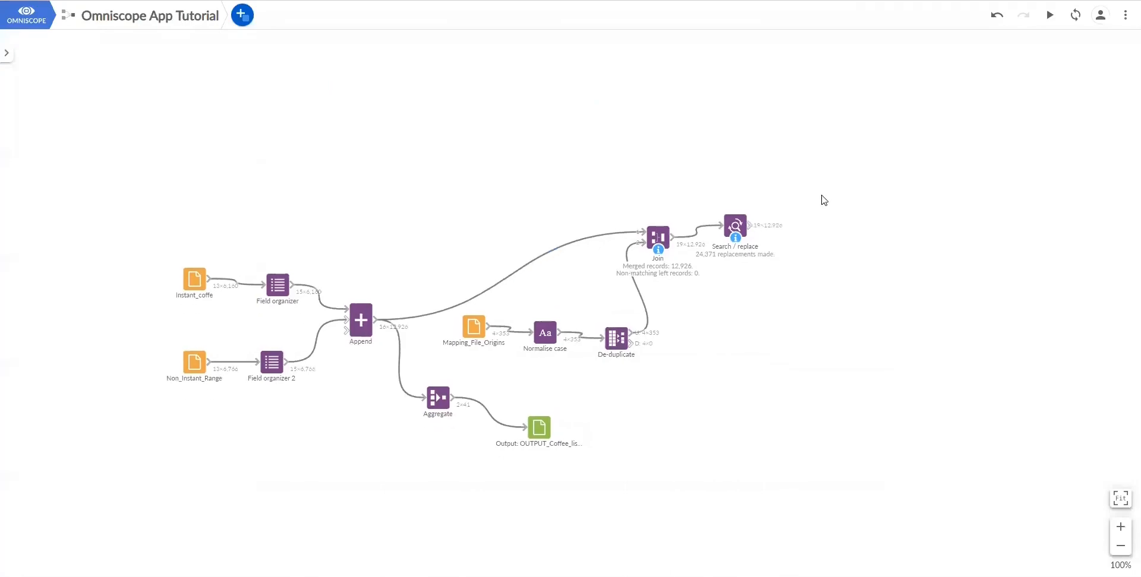
# - Add a Report block fed by the Search / replace output and open it in a Report tab
pyautogui.click(242, 14)
pyautogui.click(263, 279)
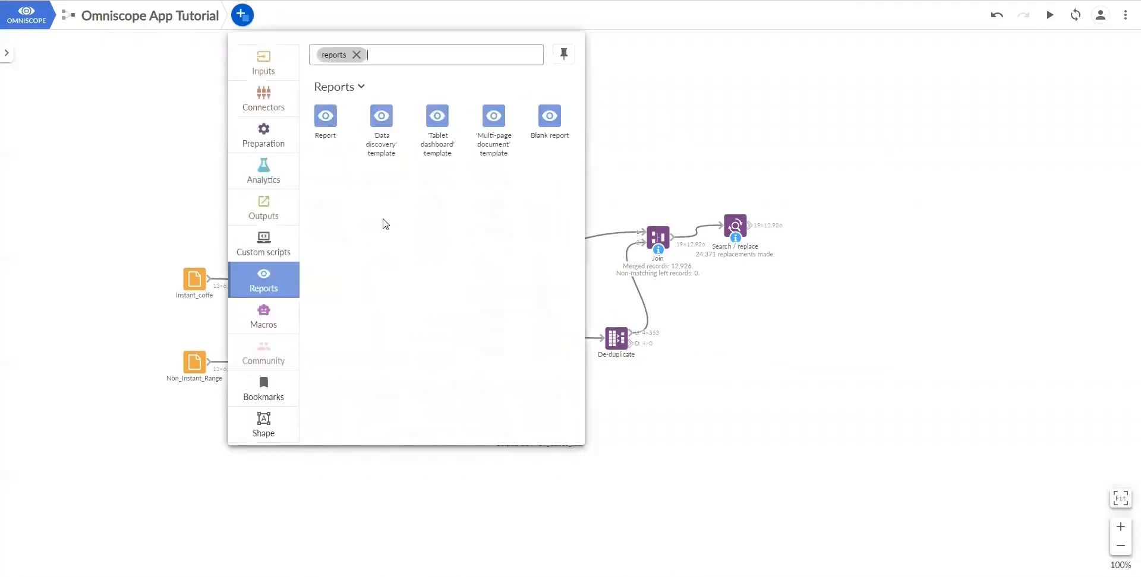
pyautogui.click(438, 115)
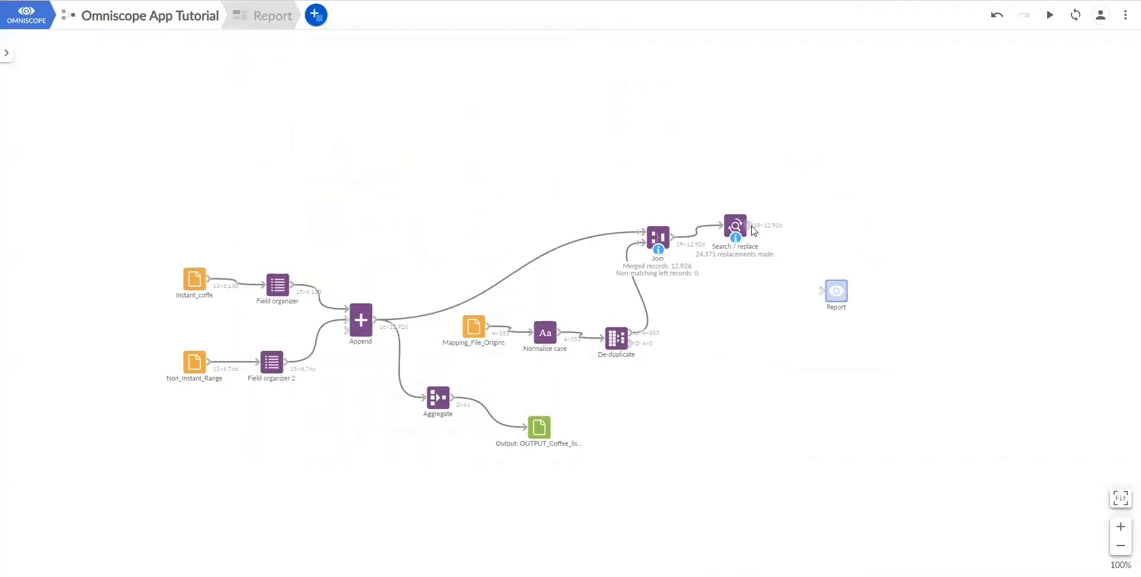
pyautogui.moveTo(751, 226)
pyautogui.mouseDown()
pyautogui.moveTo(819, 267)
pyautogui.moveTo(827, 291)
pyautogui.mouseUp()
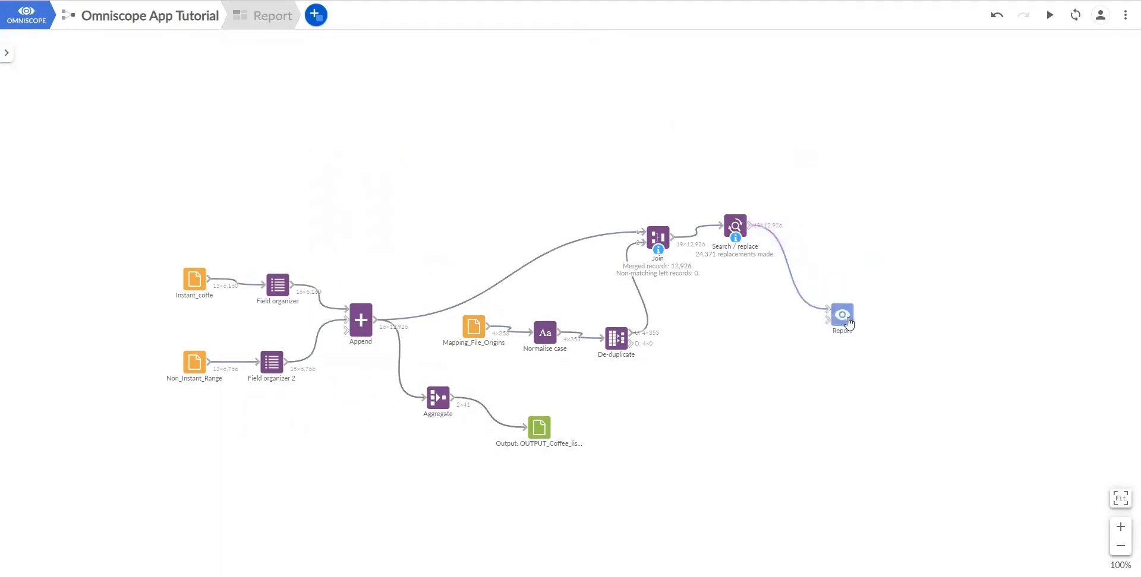
pyautogui.doubleClick(848, 322)
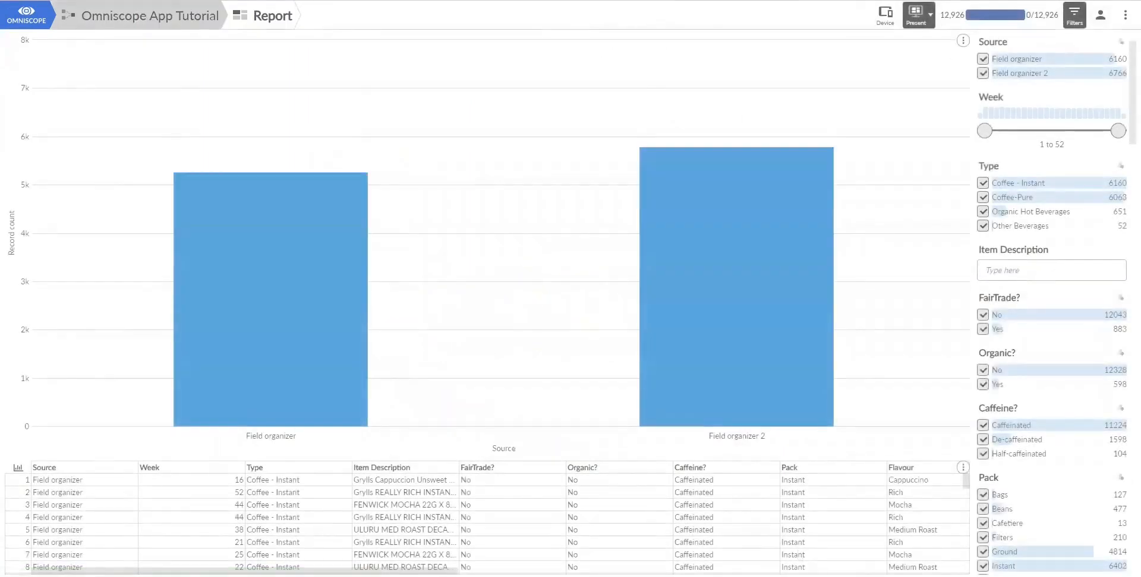